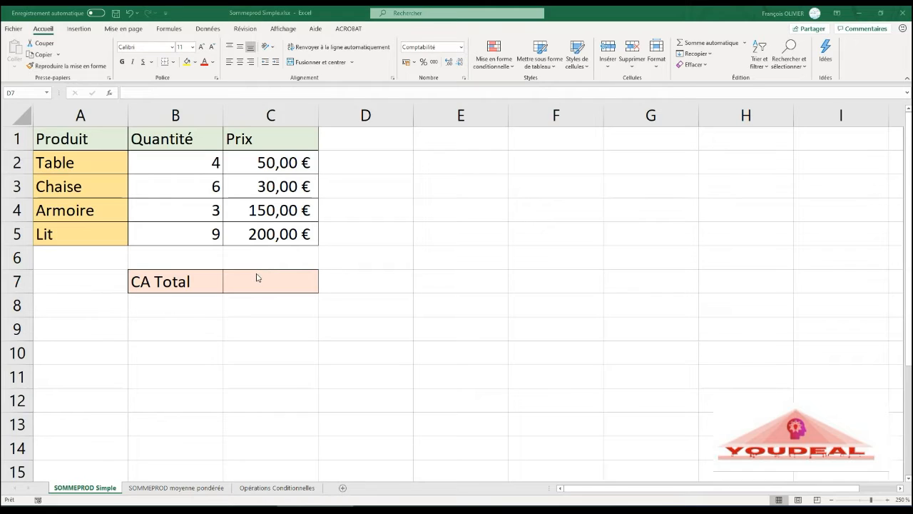
Step: Start a SOMMEPROD formula in the CA Total cell C7 and open its function arguments dialog
left_click(258, 274)
left_click(259, 275)
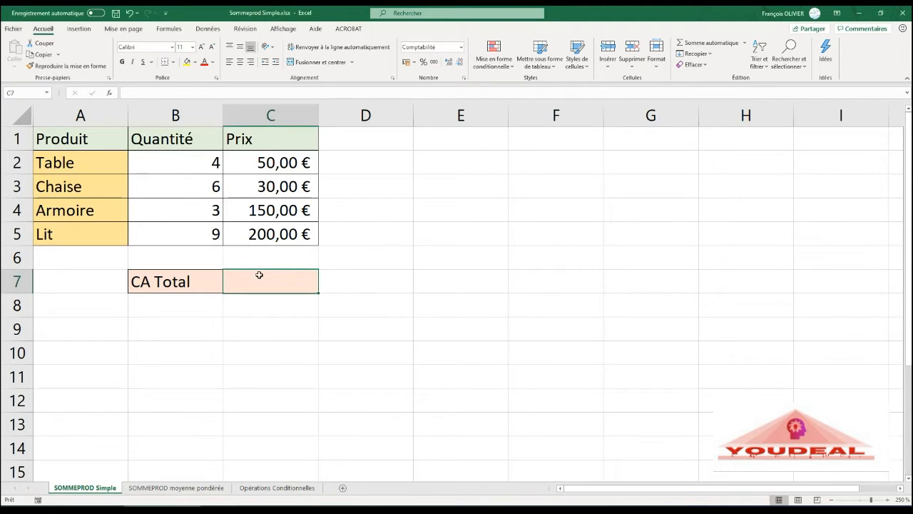
type("=")
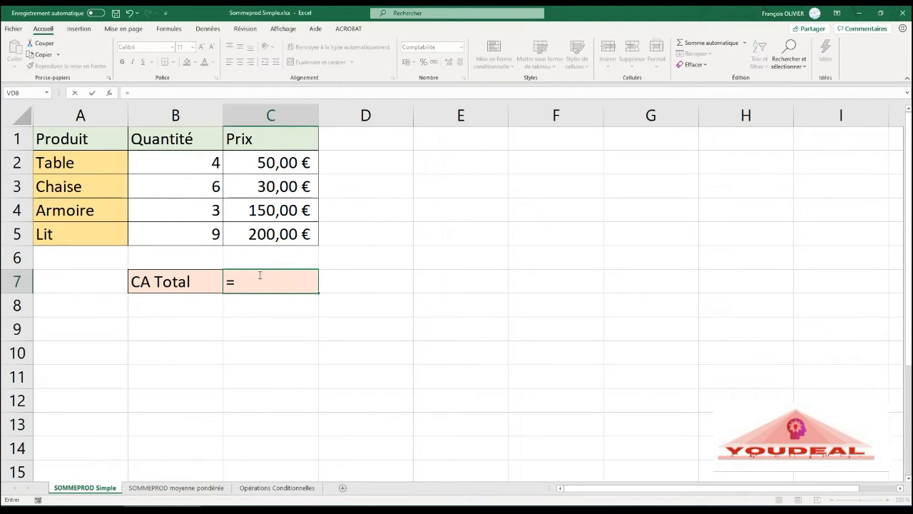
type("s")
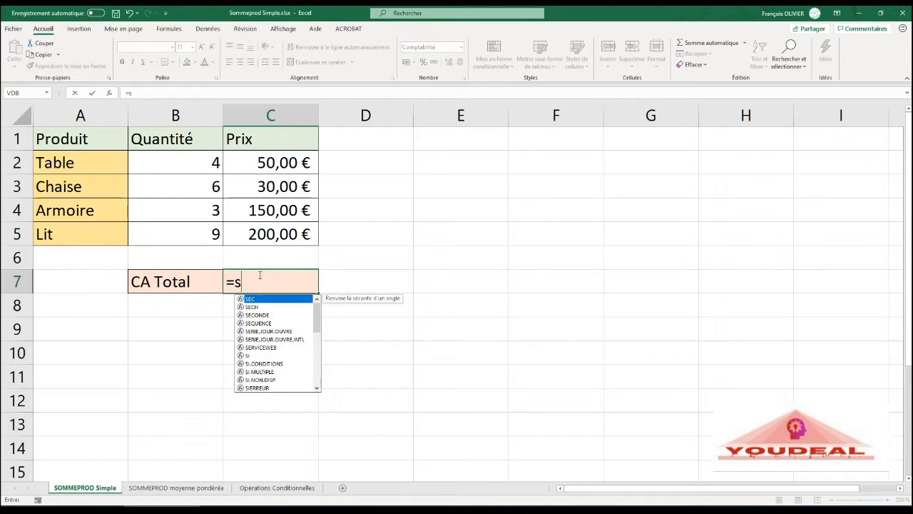
type("omme")
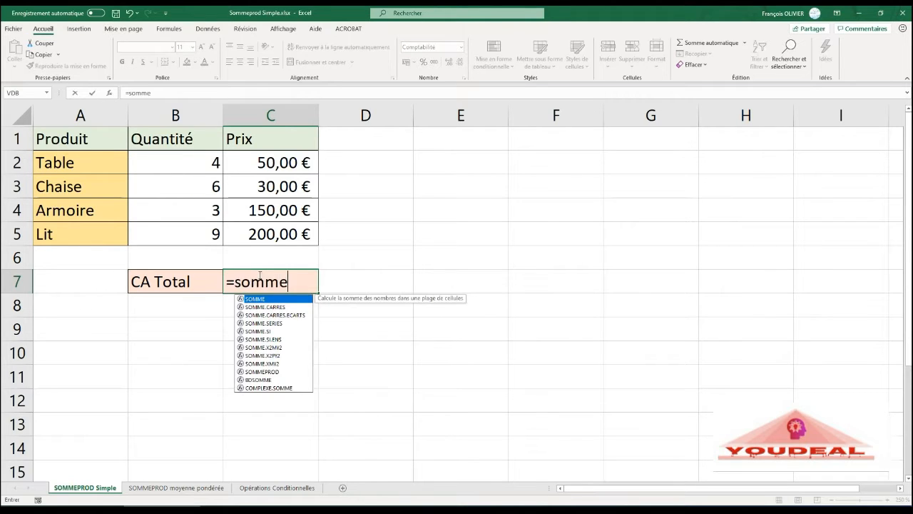
left_click(276, 375)
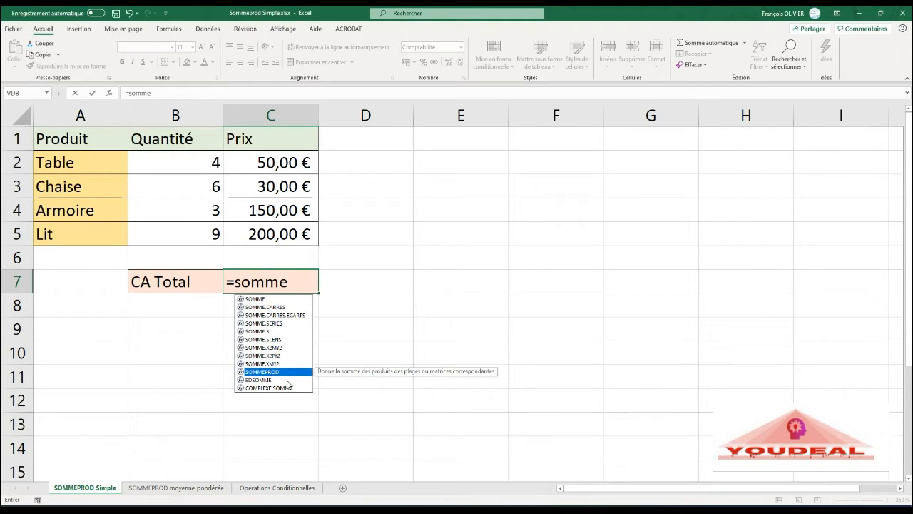
key("Tab")
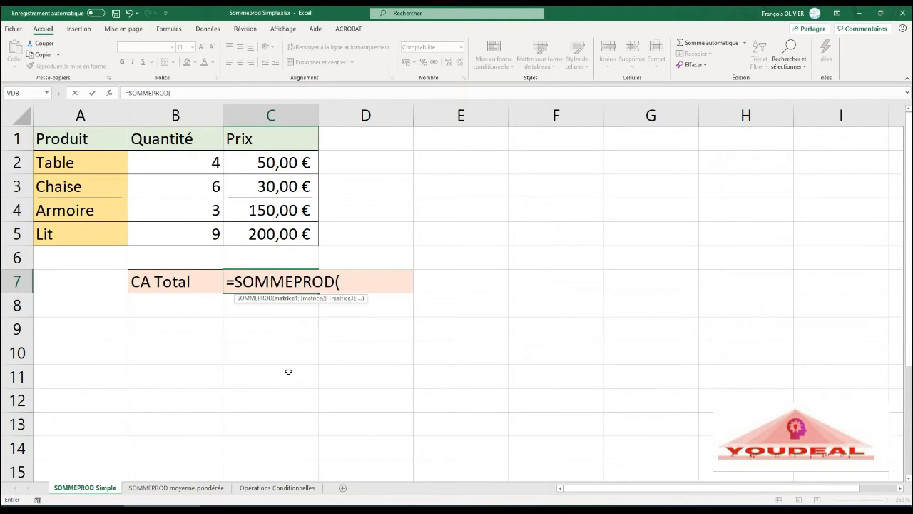
left_click(116, 95)
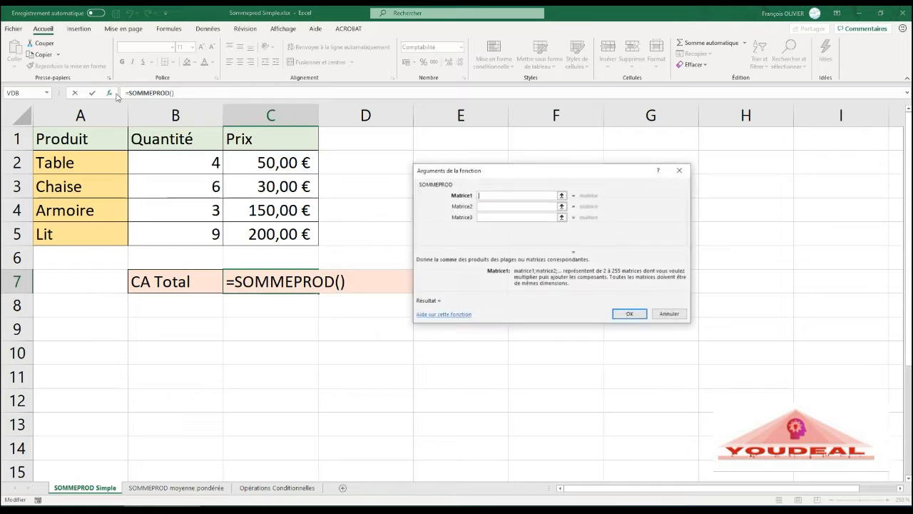
Step: Set Matrice1 to the quantities B2:B5 and Matrice2 to the prices C2:C5, and validate the SOMMEPROD function
left_click_drag(519, 174, 537, 178)
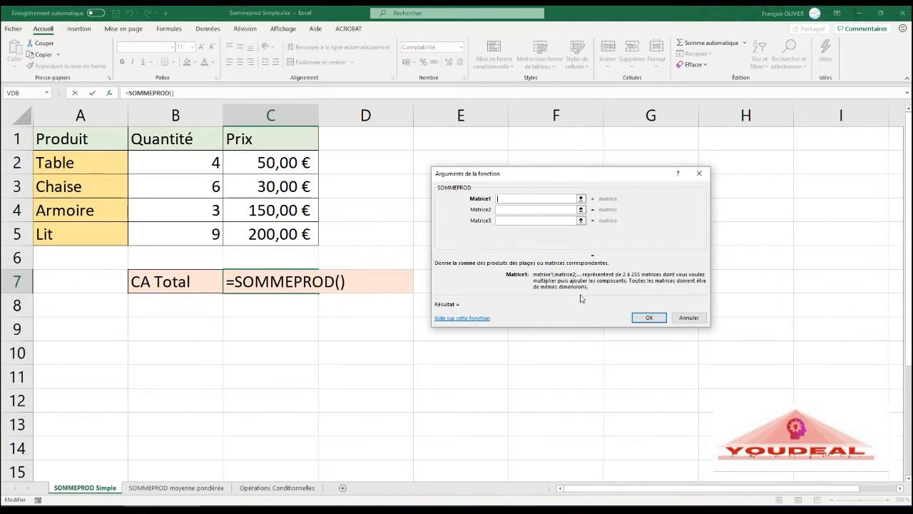
left_click_drag(181, 155, 159, 230)
left_click(502, 209)
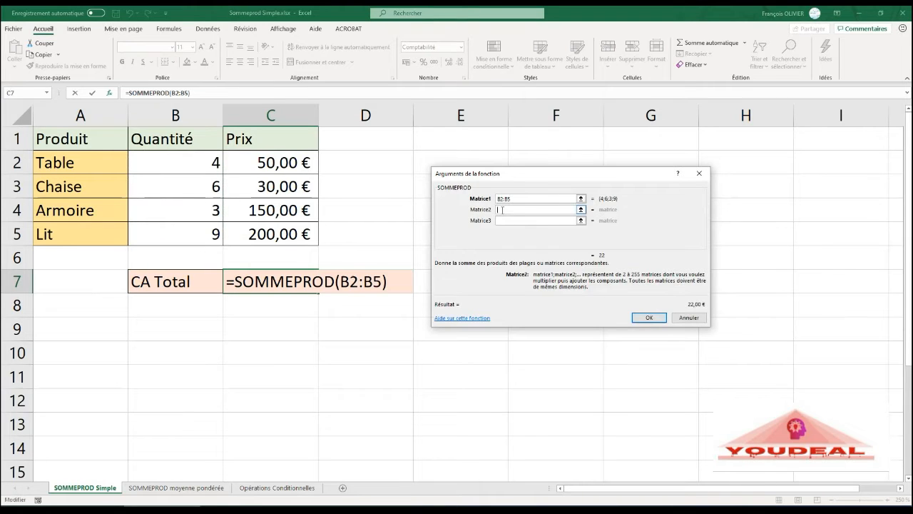
left_click_drag(268, 160, 268, 235)
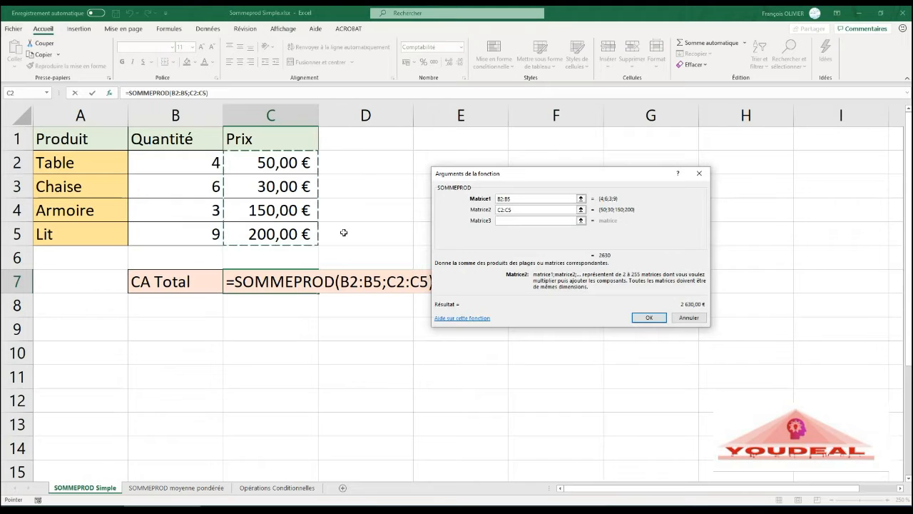
left_click(647, 318)
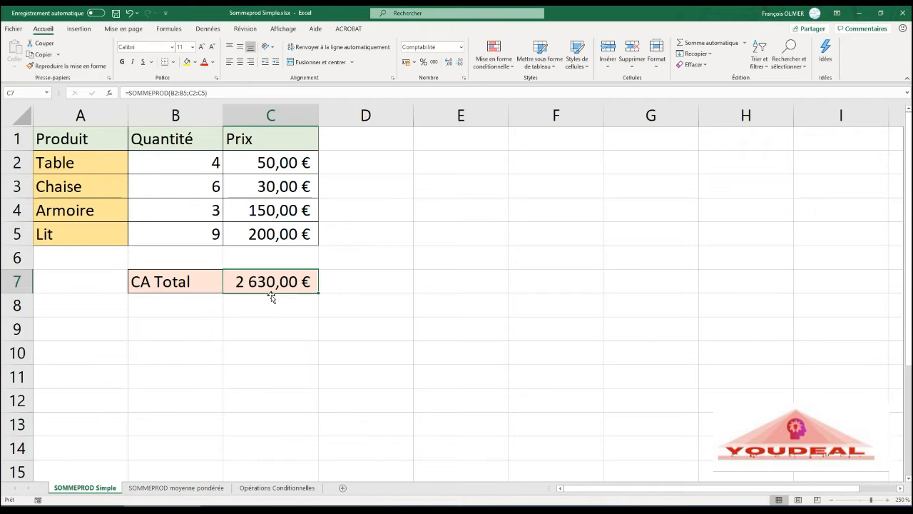
Step: Enter the formula =B2*C2 in cell D2 and fill it down to D5 for all products
left_click(371, 167)
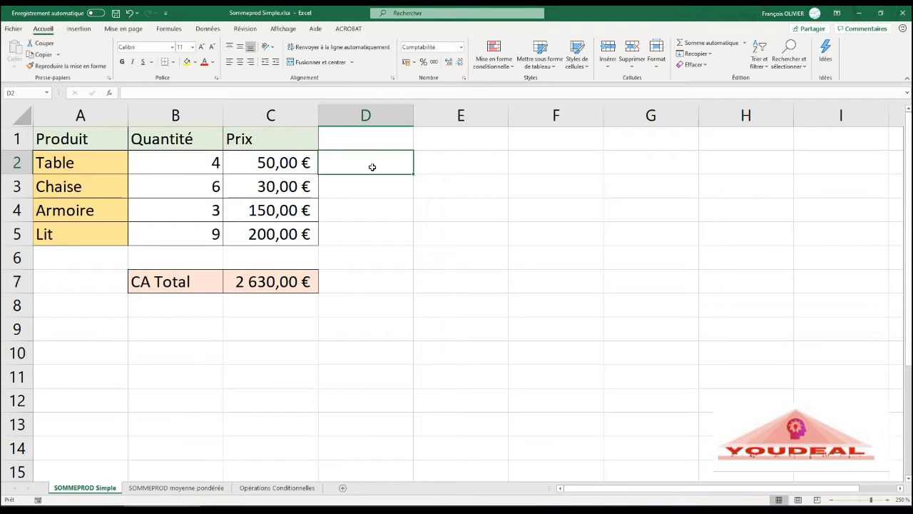
type("=")
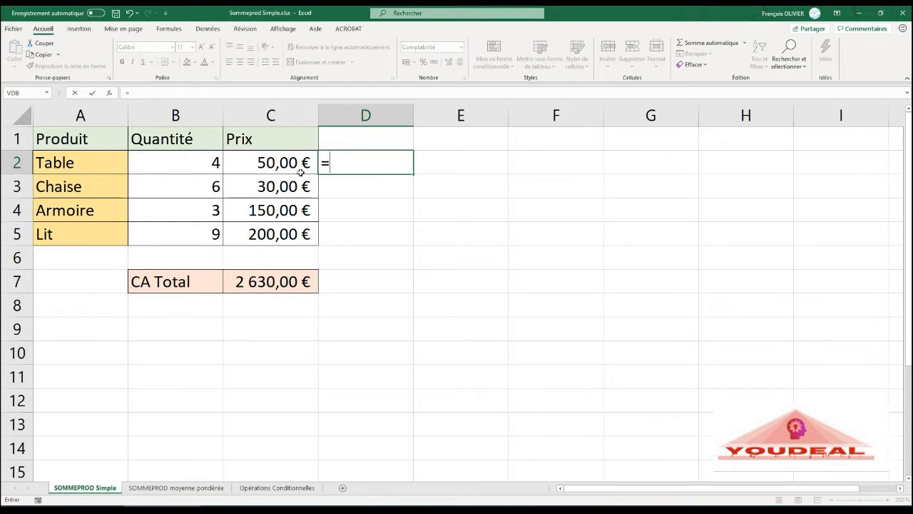
left_click(189, 163)
type("*")
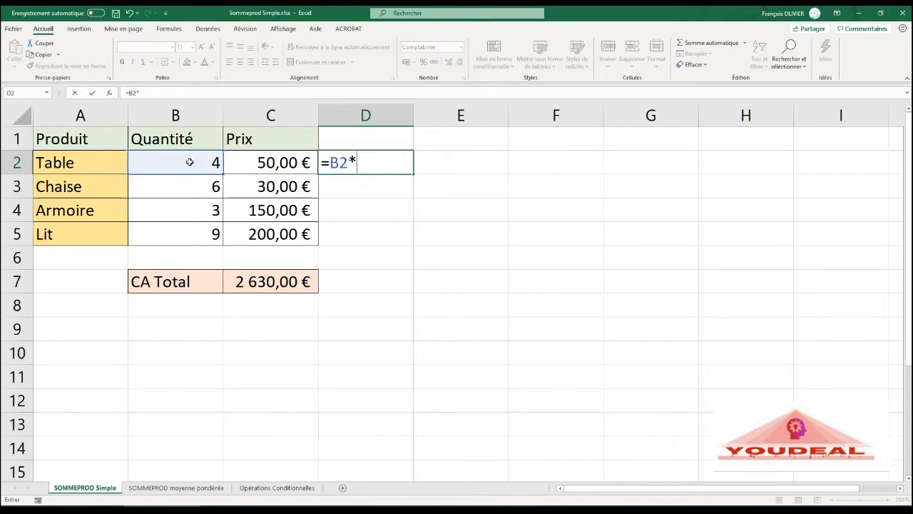
left_click(277, 162)
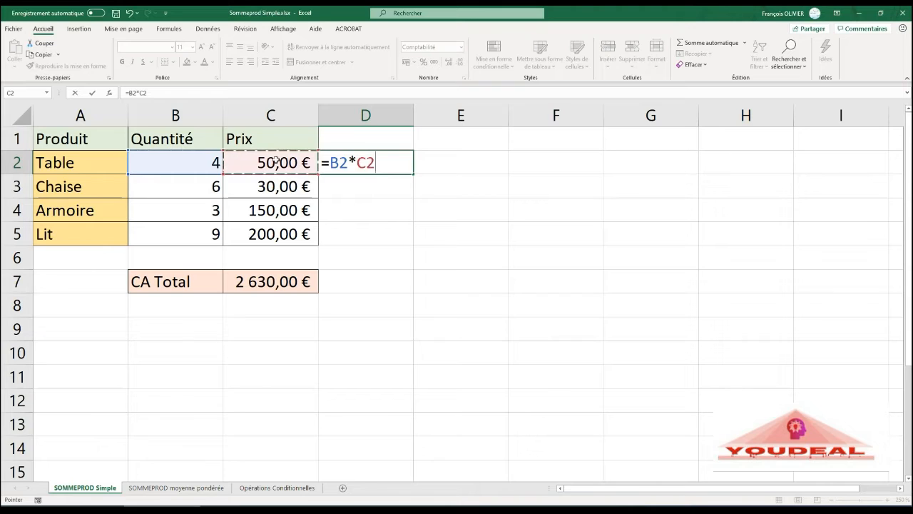
key("Return")
left_click(405, 162)
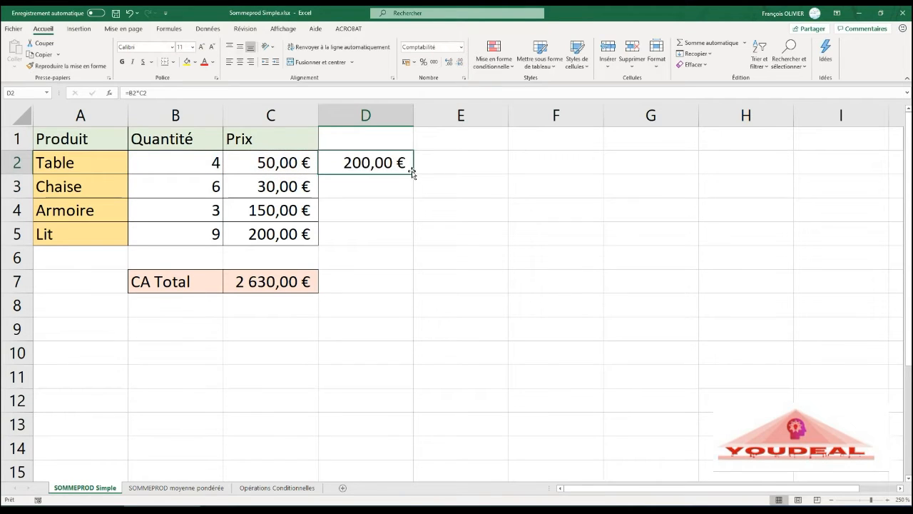
double_click(412, 172)
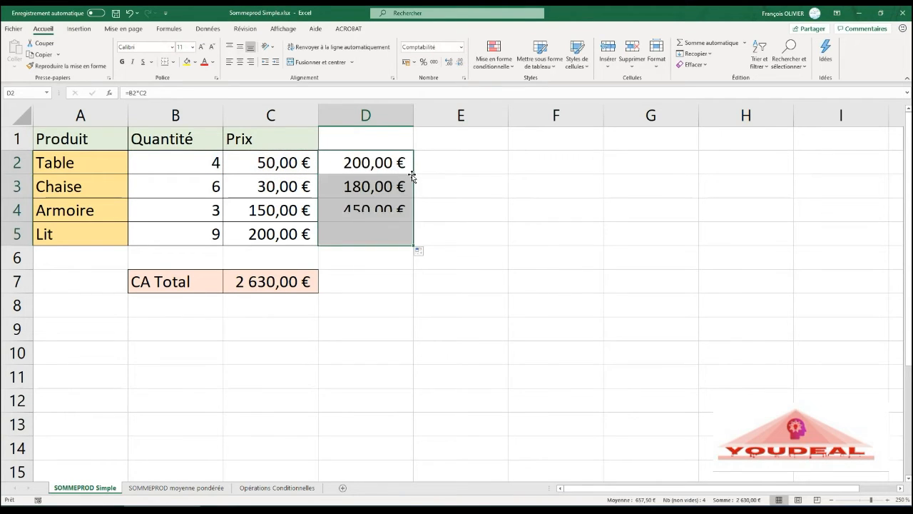
Step: Total the line amounts in cell D7 with =SOMME(D2:D5)
left_click(386, 278)
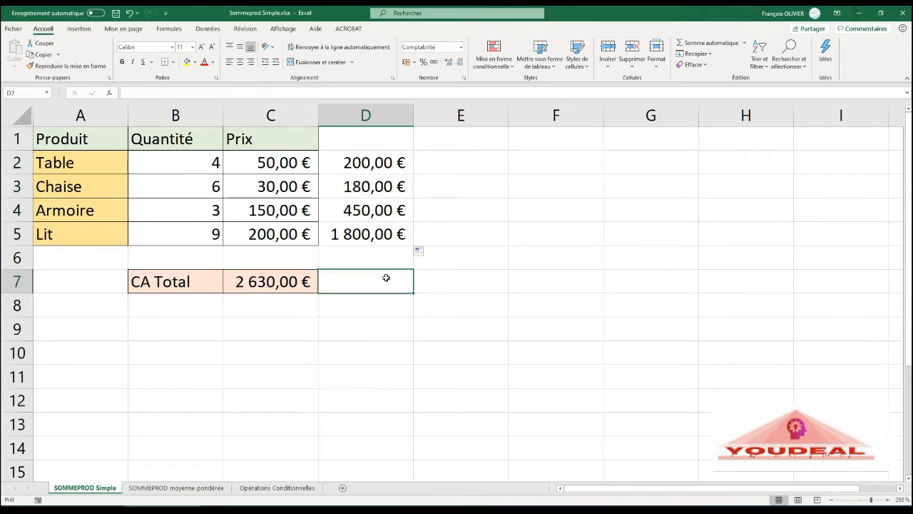
left_click(707, 43)
left_click_drag(372, 161, 377, 227)
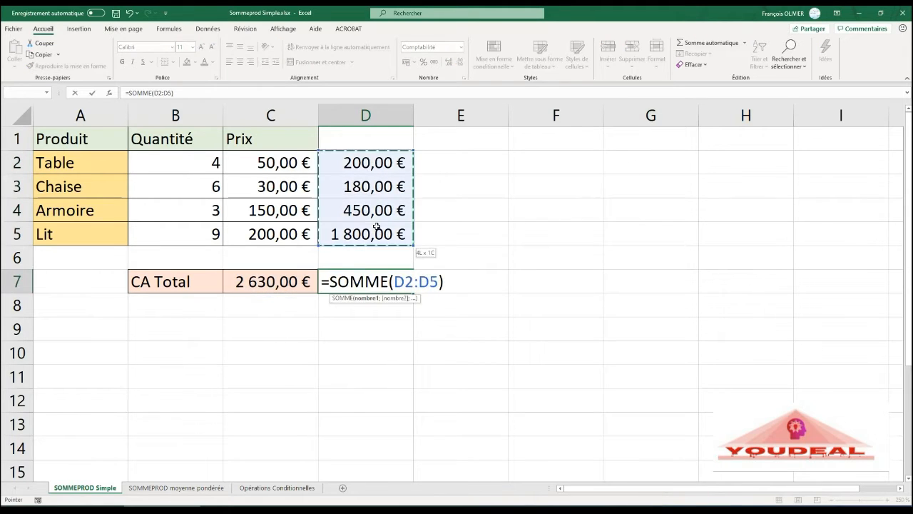
key("Return")
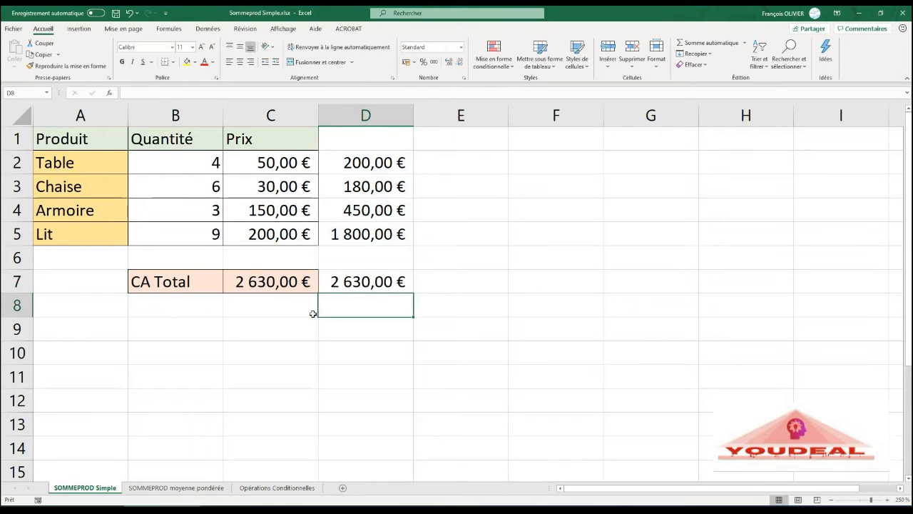
Step: On the SOMMEPROD moyenne pondérée sheet, begin the Moyenne Pondérée formula in C9 with =SOMMEPROD(B2:B5;C2:C5)
left_click(189, 490)
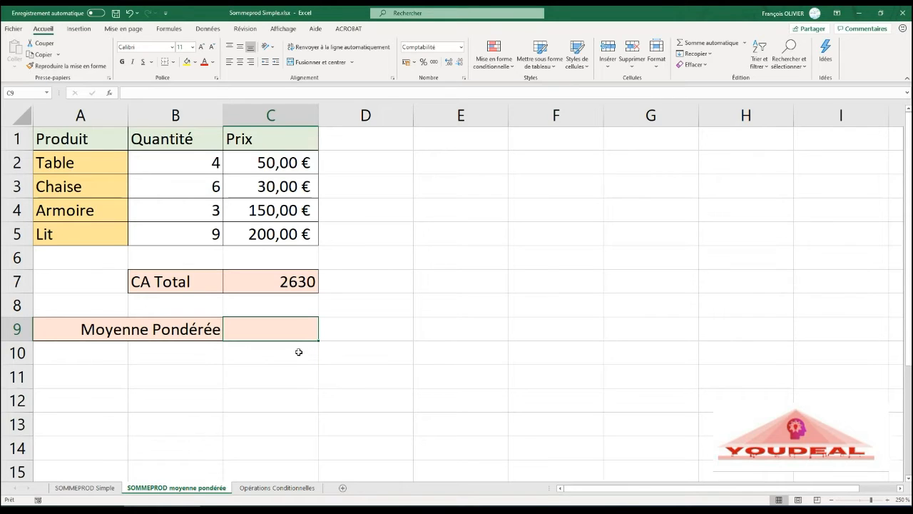
type("=somm")
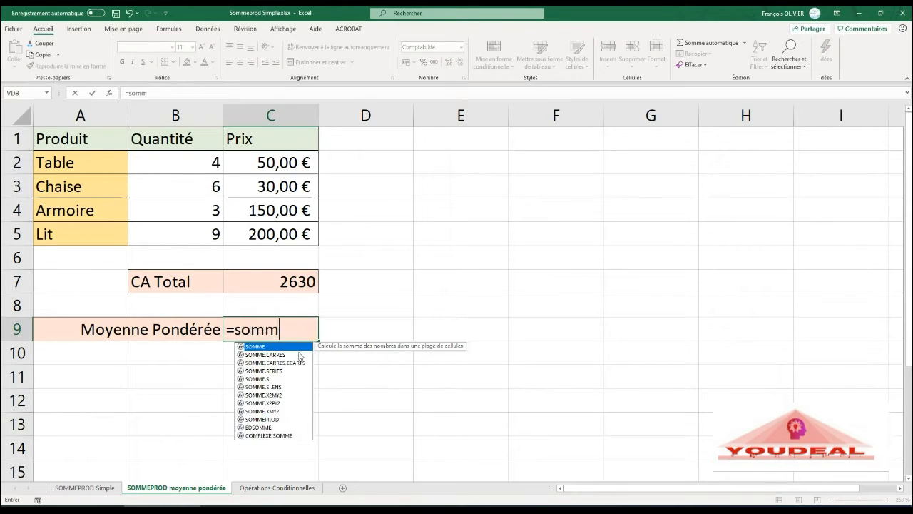
type("e")
double_click(262, 419)
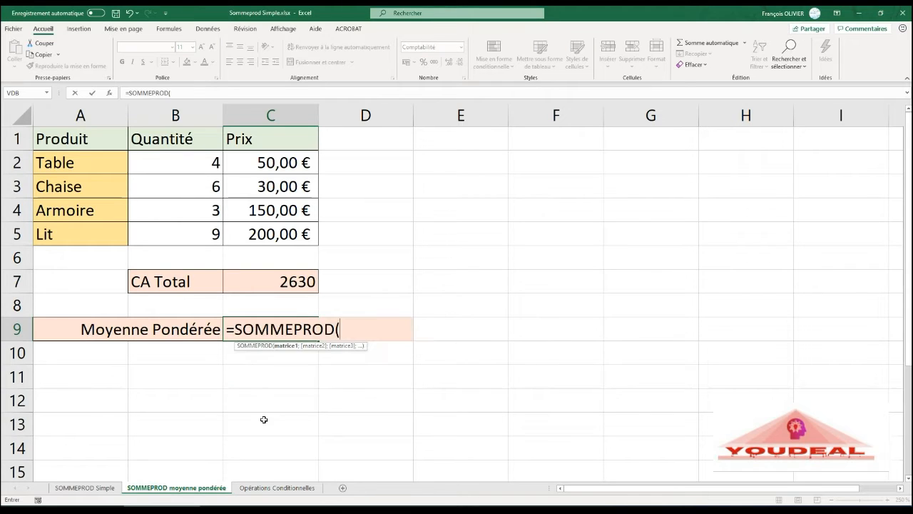
left_click_drag(198, 160, 196, 229)
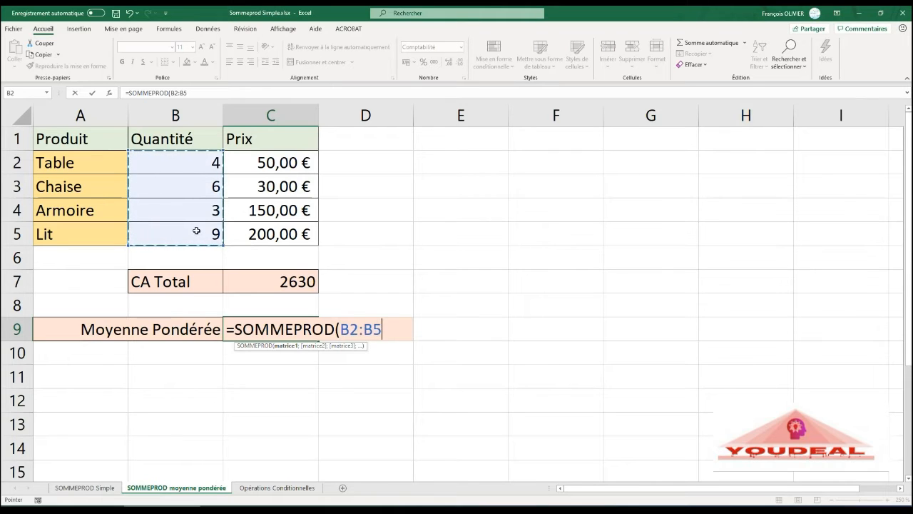
type(";")
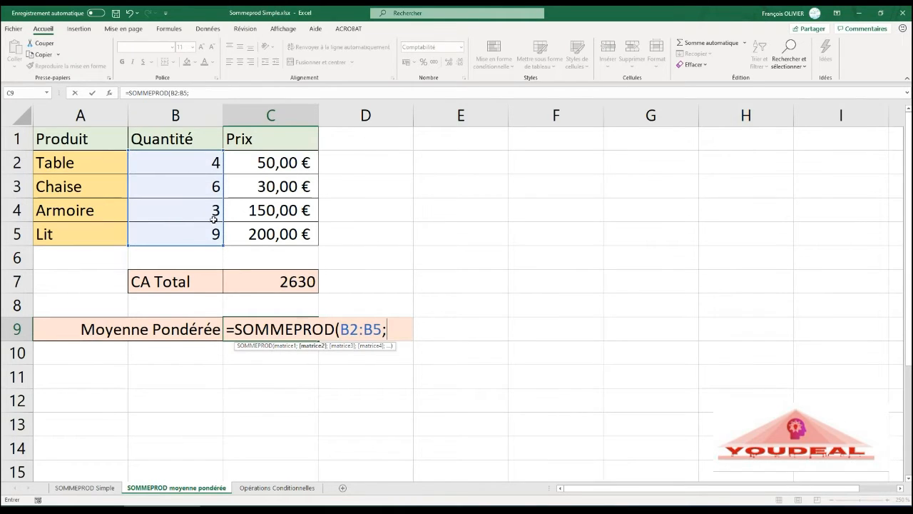
left_click_drag(302, 165, 295, 222)
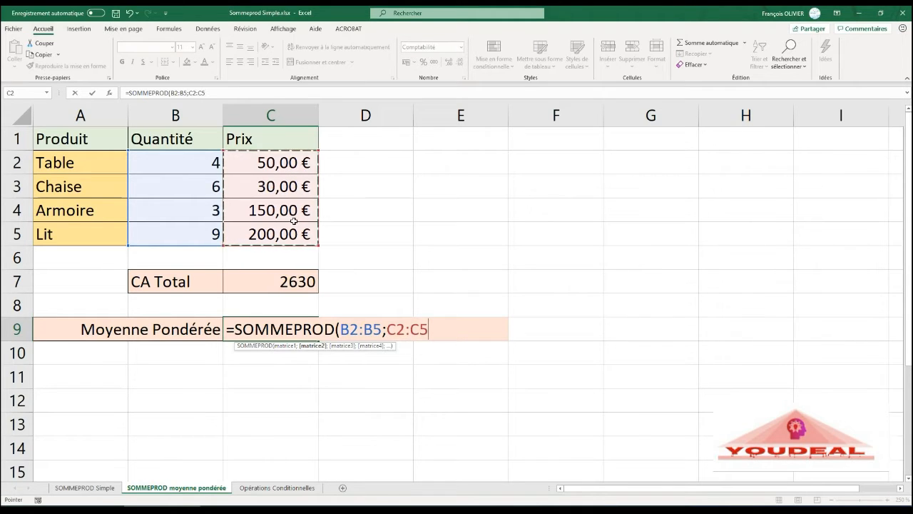
type(")")
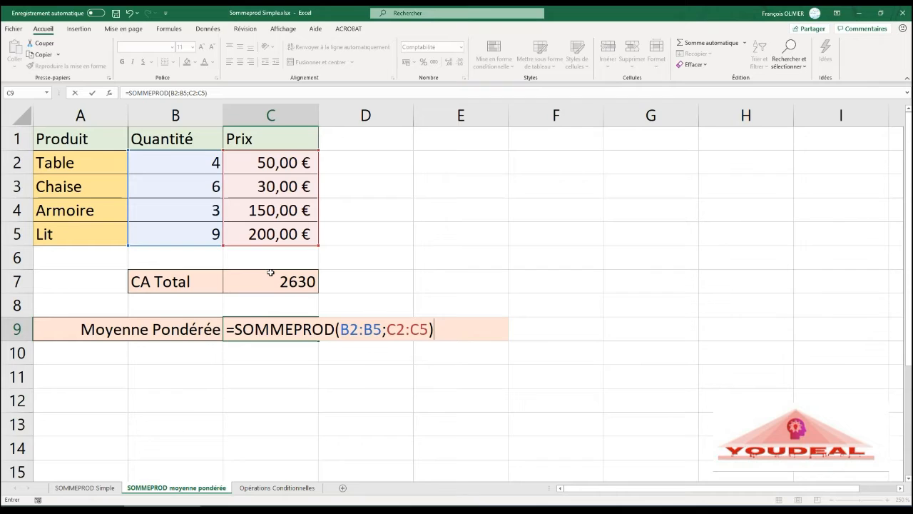
Step: Divide the SOMMEPROD expression in C9 by the total quantity, somme(B2:B5), and validate the formula
type("/somme")
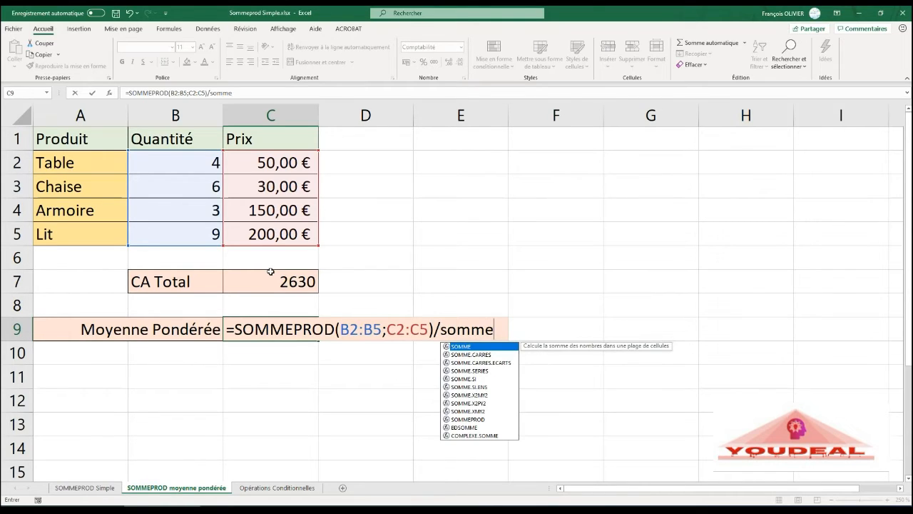
type("(")
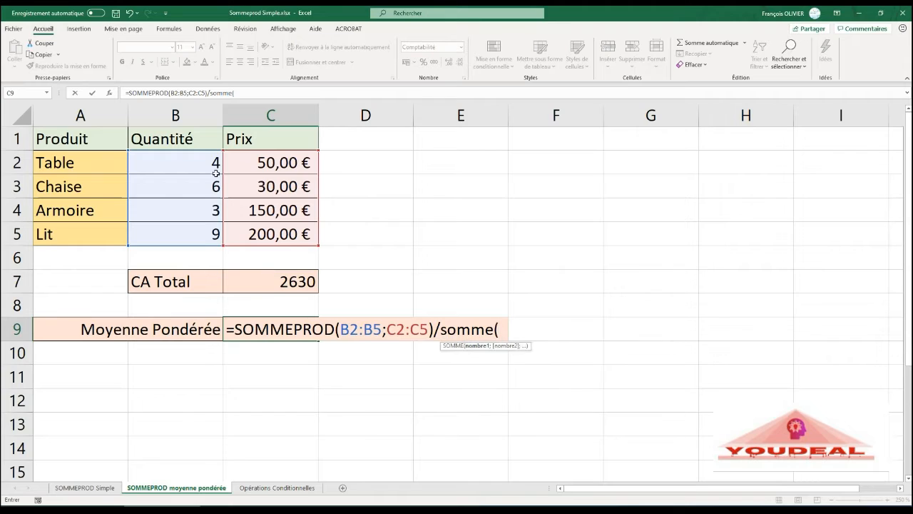
left_click_drag(184, 163, 175, 231)
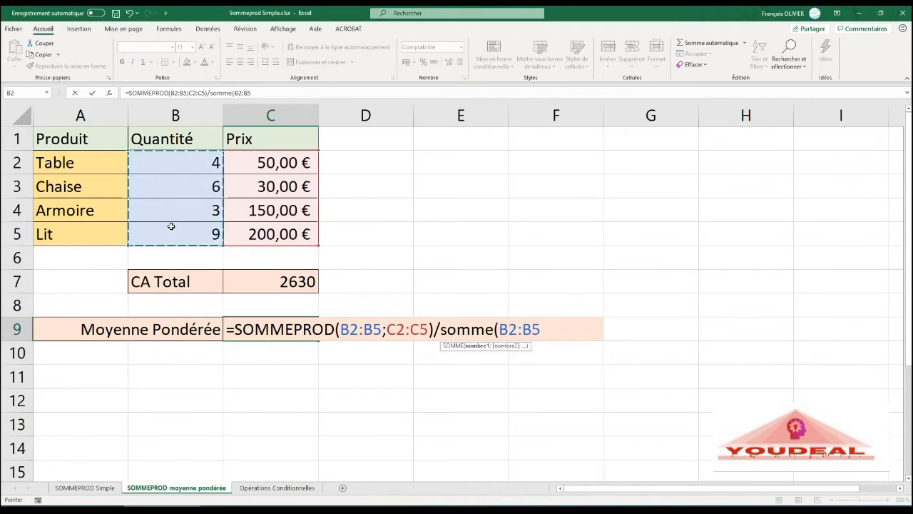
type(")")
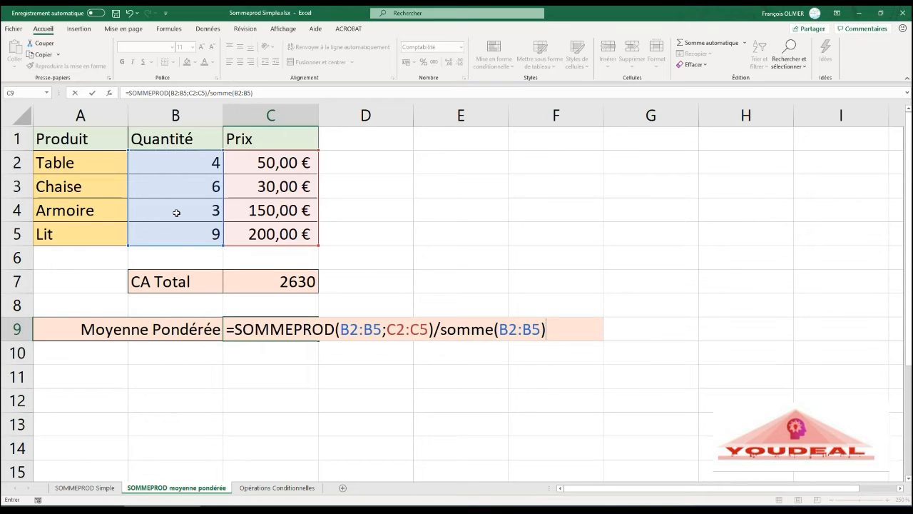
key("Return")
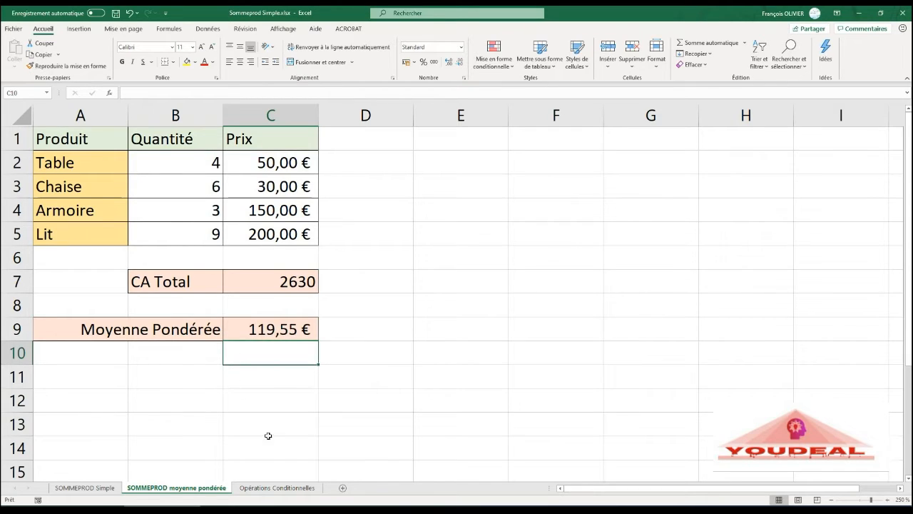
Step: On the Opérations Conditionnelles sheet, begin a SOMMEPROD formula in J4 testing A2:A25 for the first name given in that row's label
left_click(277, 488)
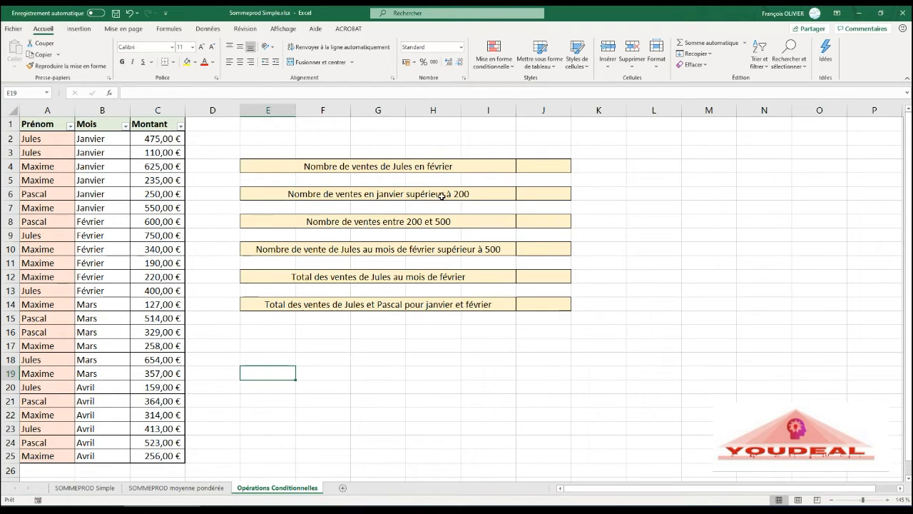
left_click(532, 167)
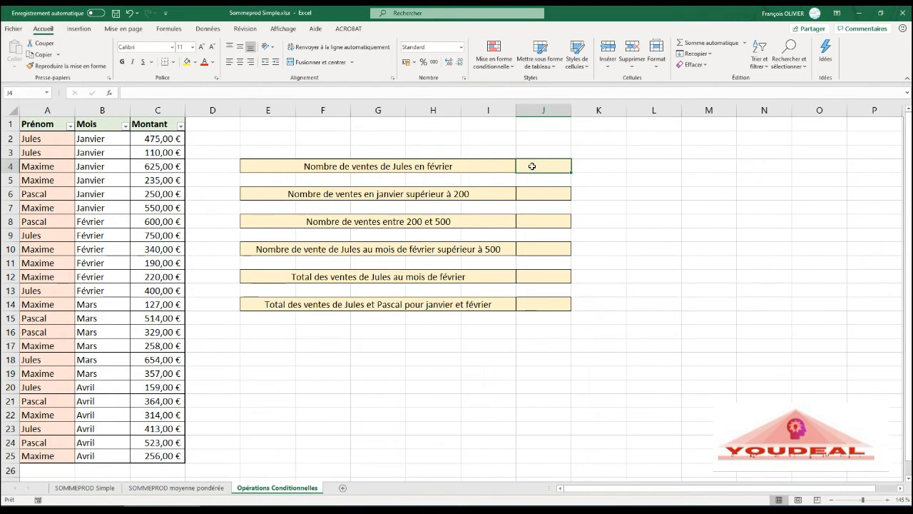
type("=")
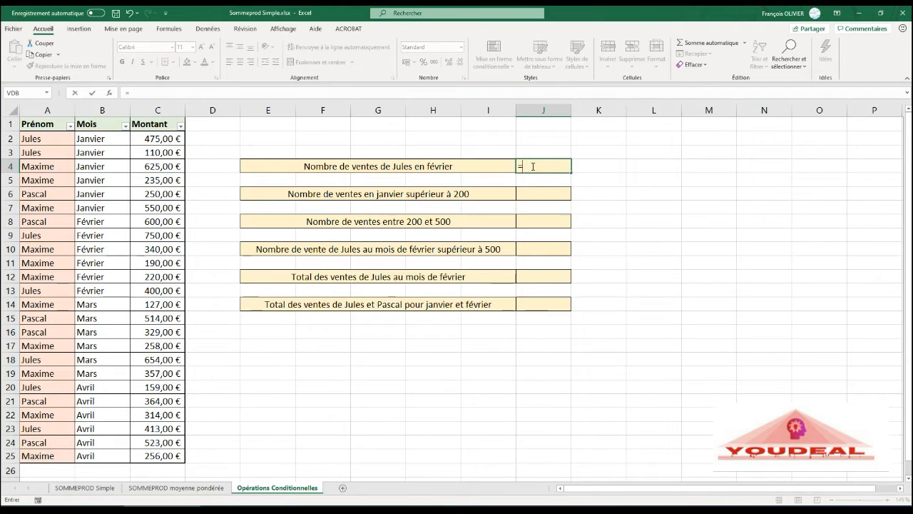
type("somme")
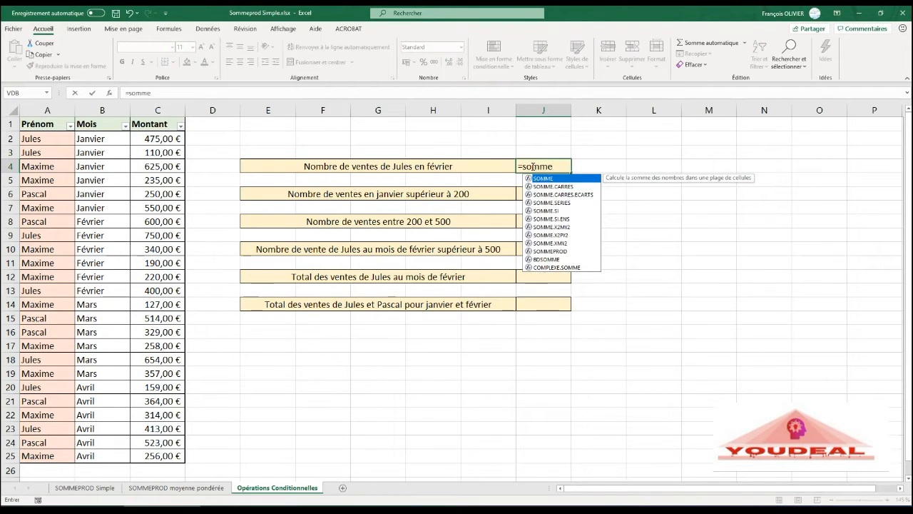
double_click(550, 251)
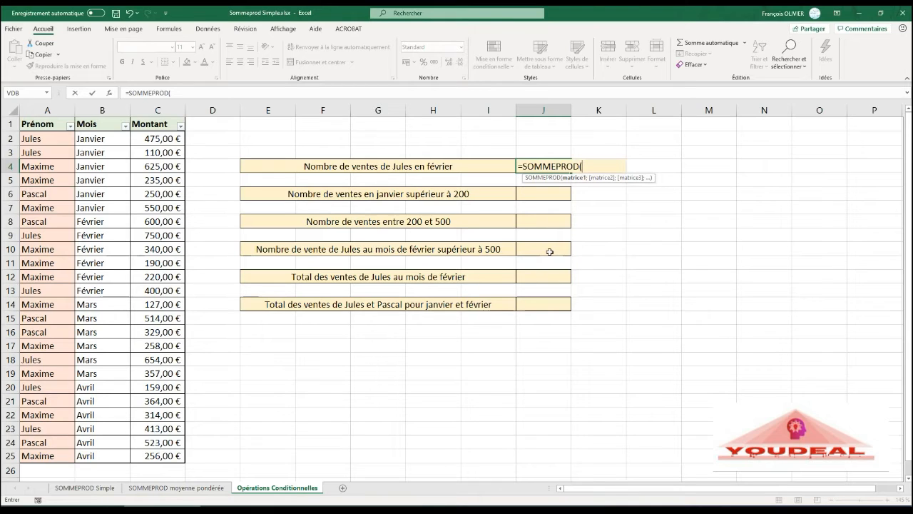
type("(")
left_click_drag(55, 138, 35, 449)
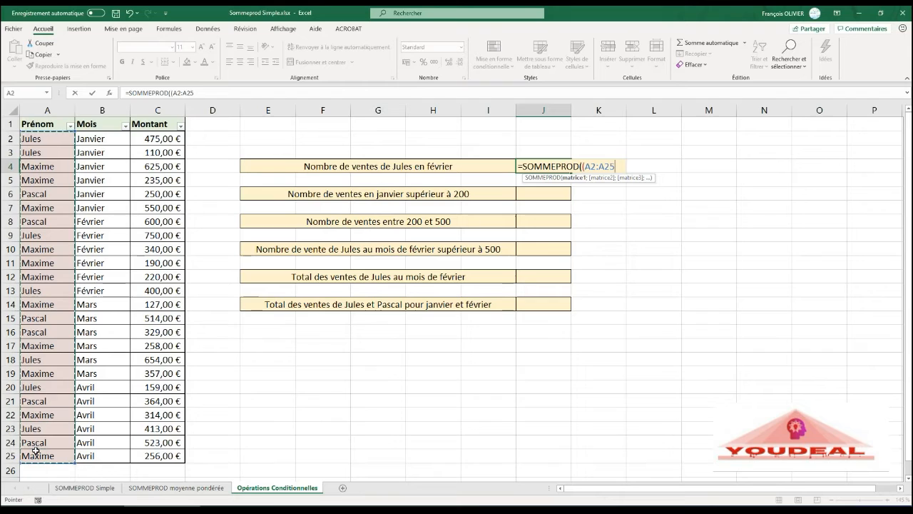
type("=")
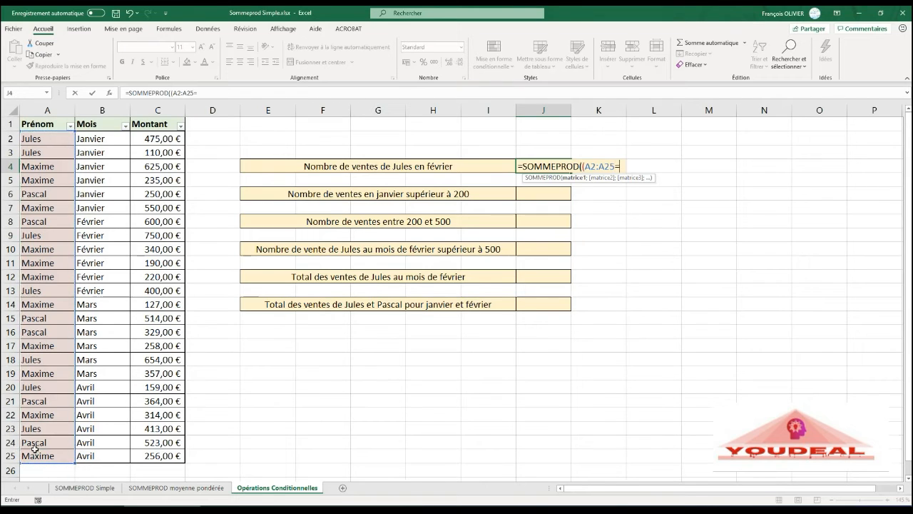
type("\"jules\"")
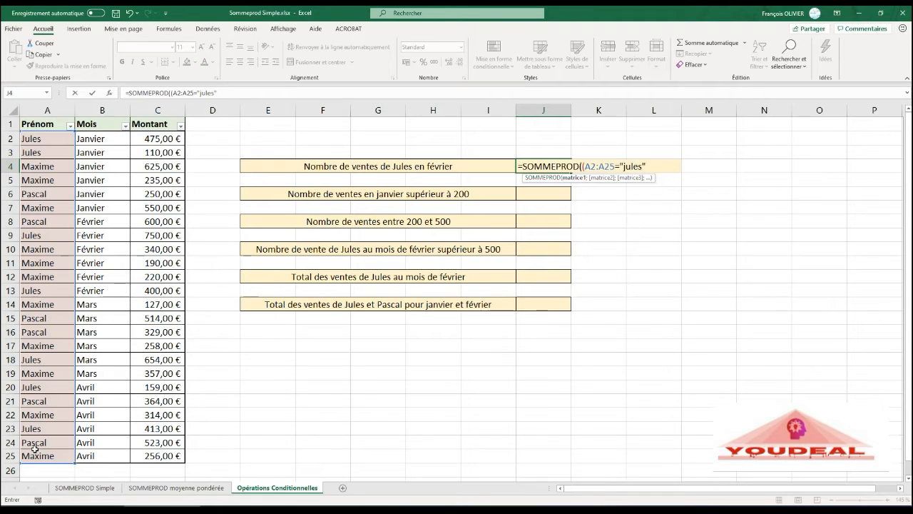
Step: Multiply the name test in J4 by the month condition (B2:B25="février") and validate the formula
type(")*(")
left_click_drag(103, 139, 86, 447)
type("=")
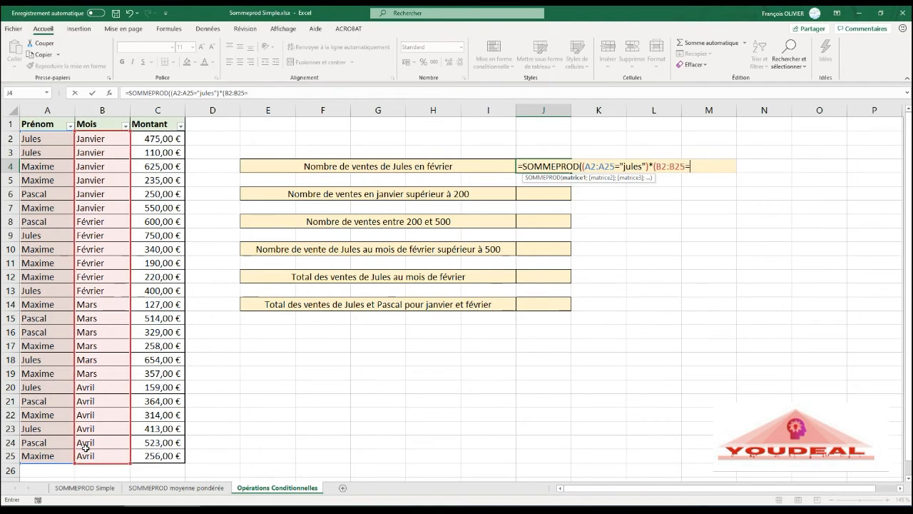
type("\"févrieré")
key("BackSpace")
type("\"")
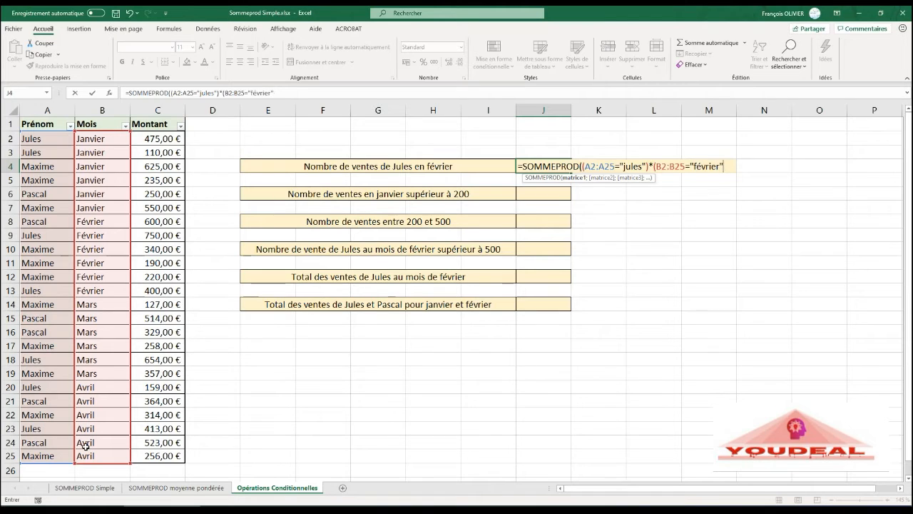
type("))")
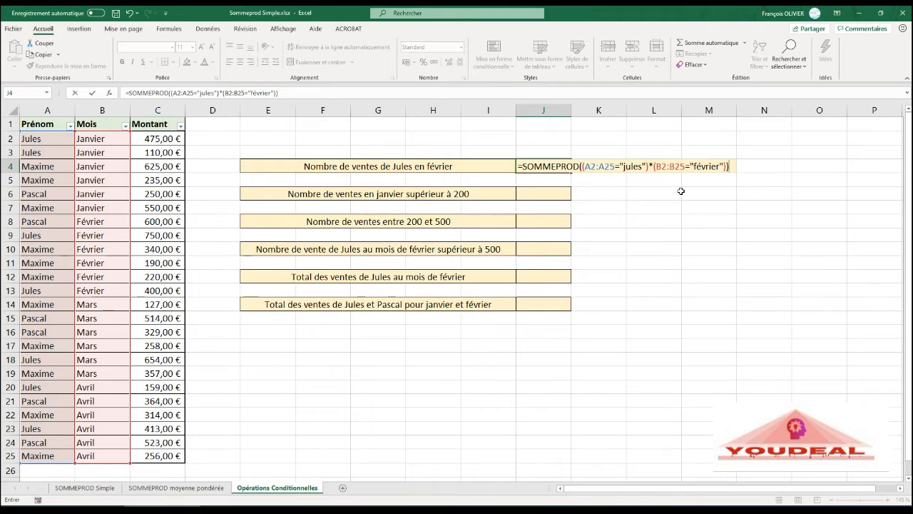
key("Return")
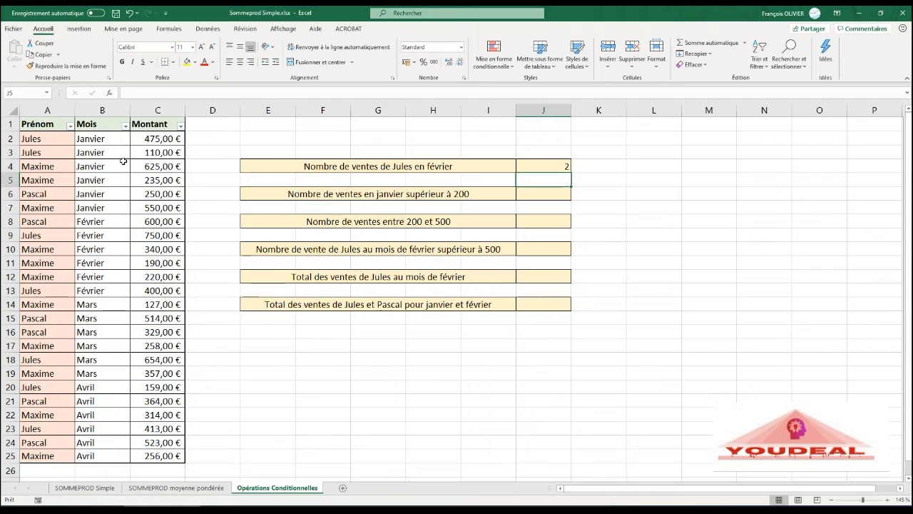
Step: Check the J4 count by filtering Prénom to the label's first name and Mois to Février, and clear the filters
left_click(70, 126)
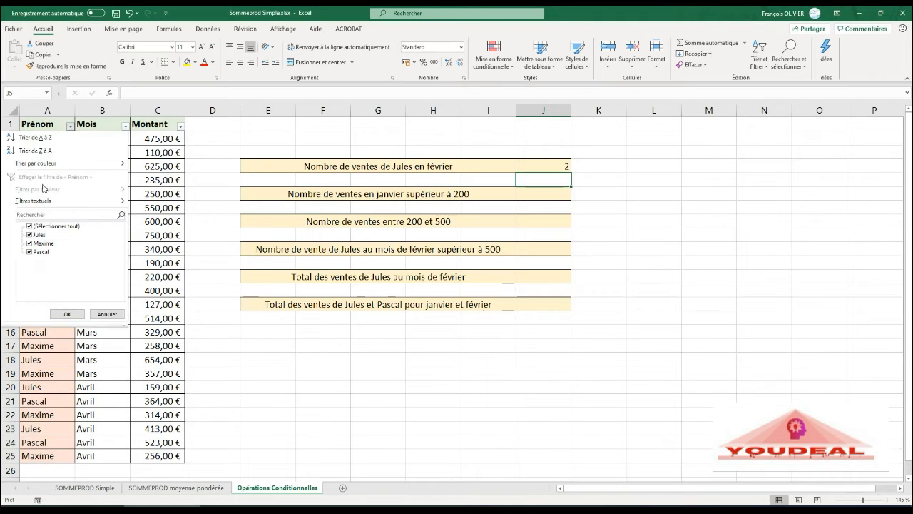
left_click(28, 226)
left_click(30, 234)
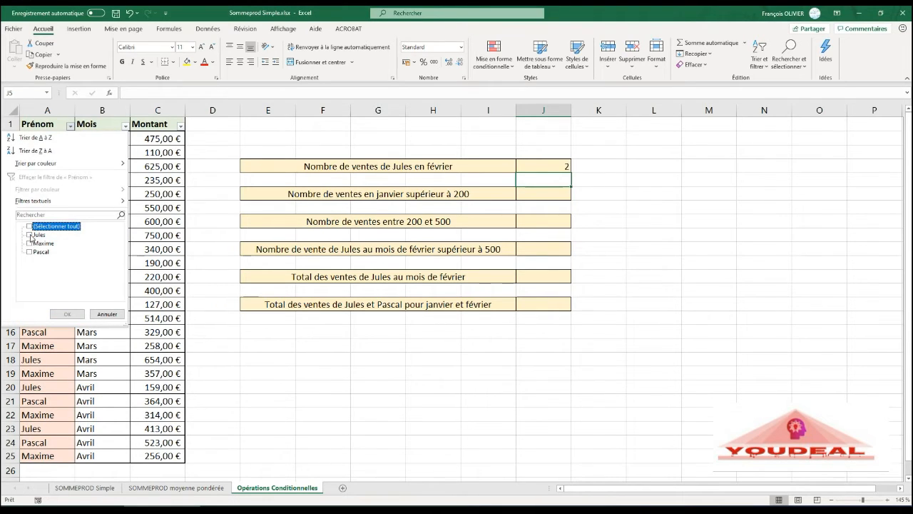
left_click(68, 314)
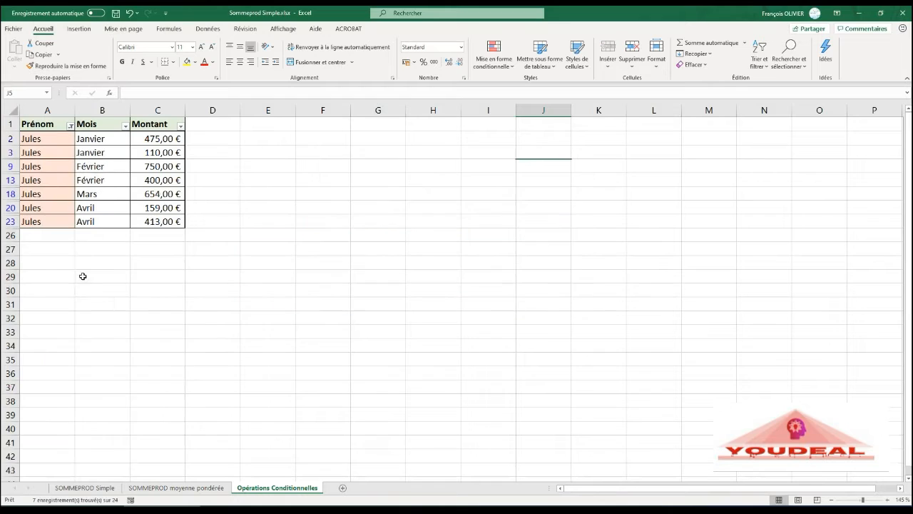
left_click(127, 125)
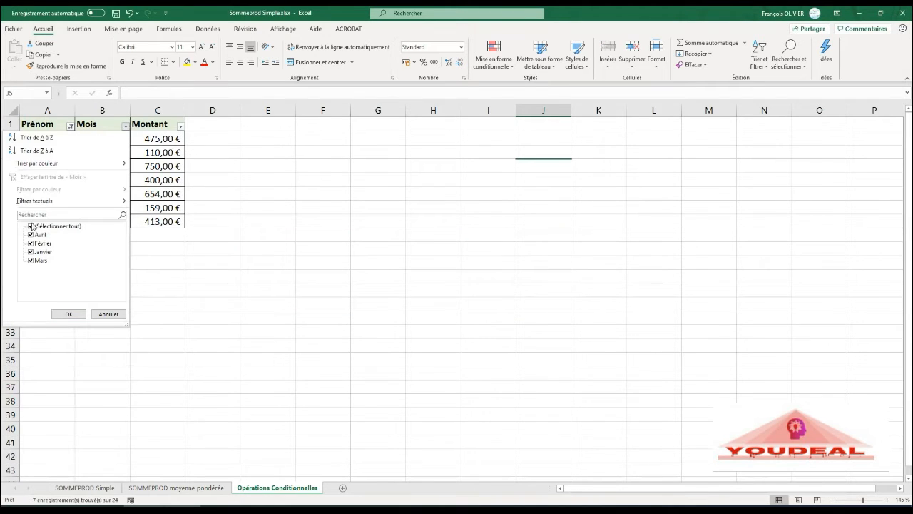
left_click(31, 226)
left_click(30, 243)
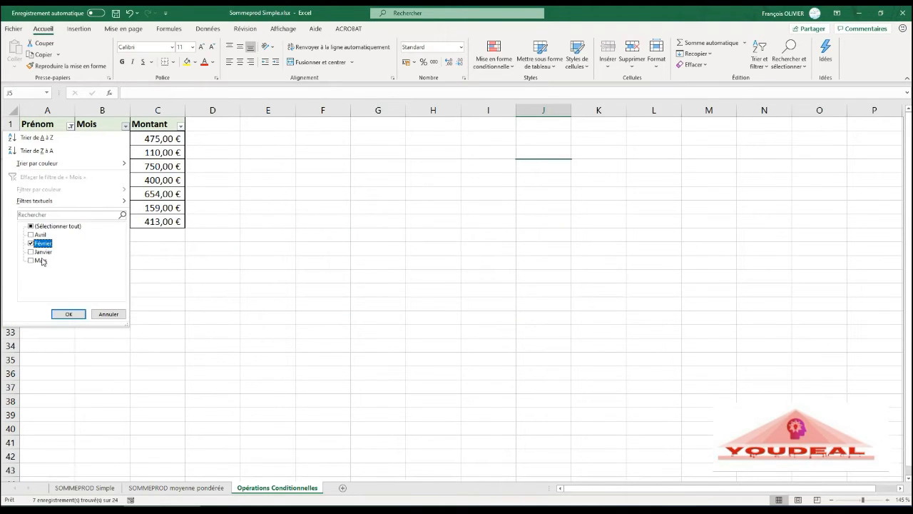
left_click(67, 313)
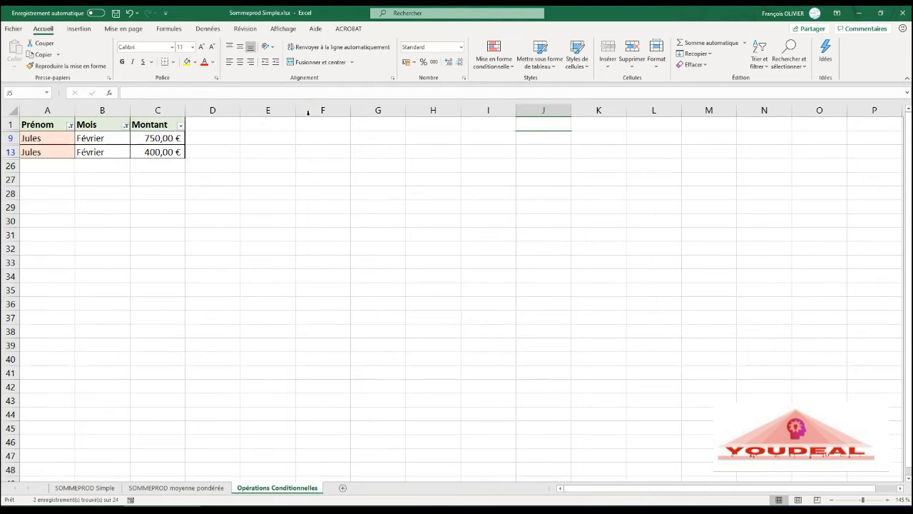
left_click(760, 61)
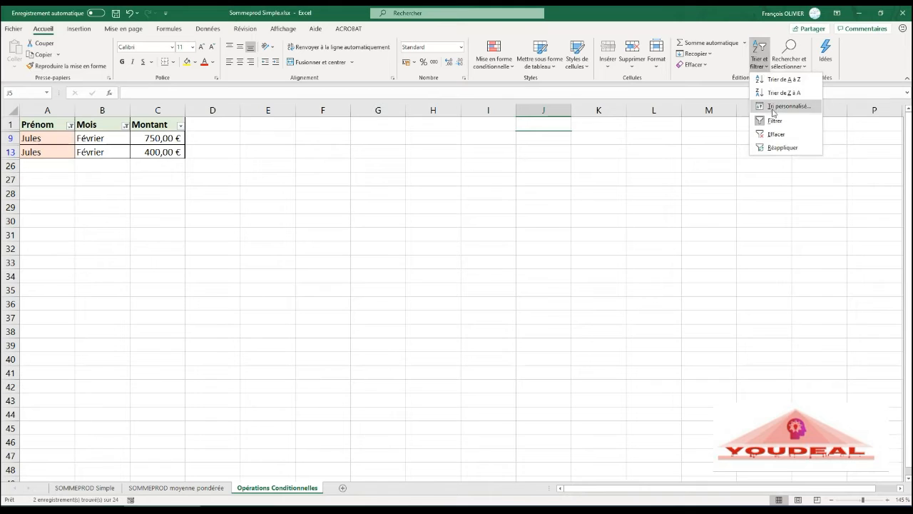
left_click(774, 135)
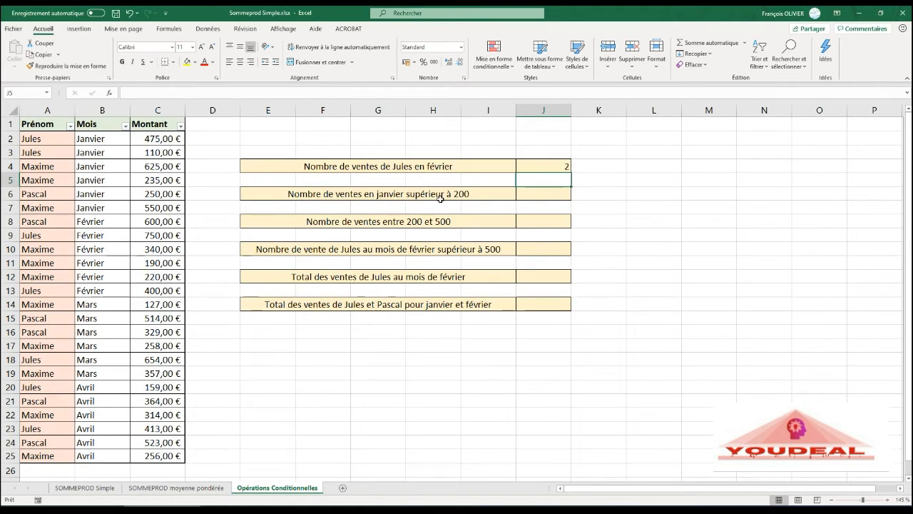
Step: Count the January sales above 200 in J6 with =SOMMEPROD((B2:B25="janvier")*(C2:C25>200))
left_click(538, 195)
type("=")
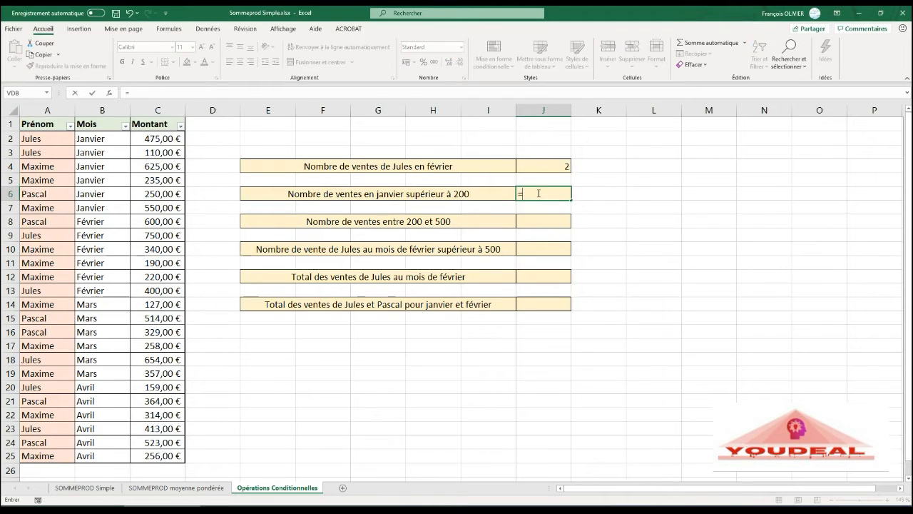
type("somme")
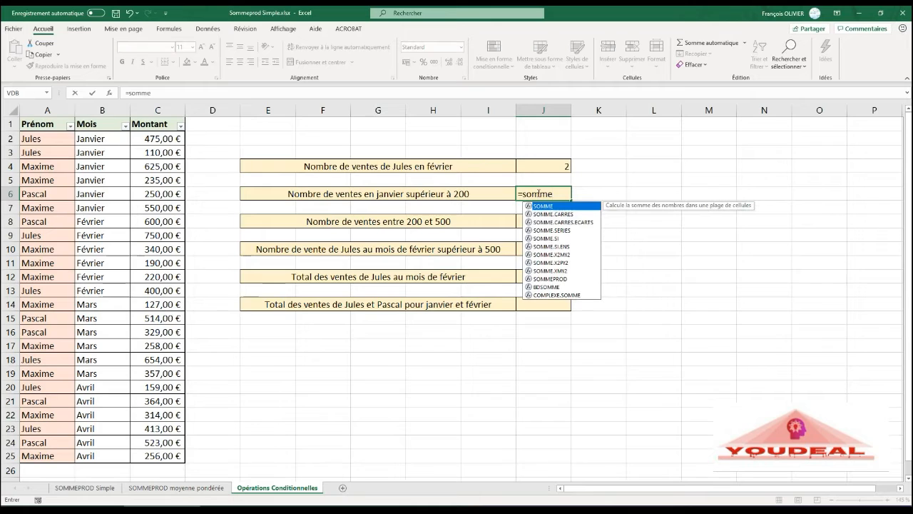
double_click(557, 279)
type("((")
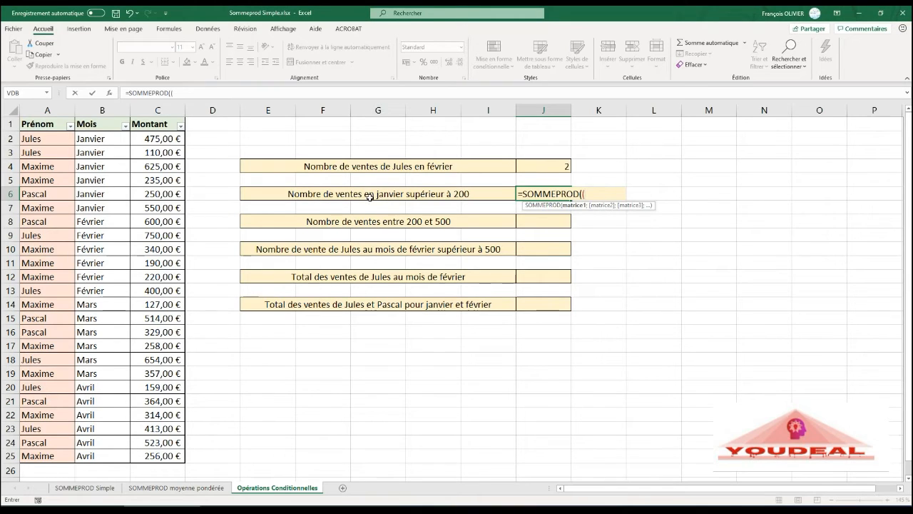
left_click_drag(117, 143, 99, 457)
type("=\"janvie")
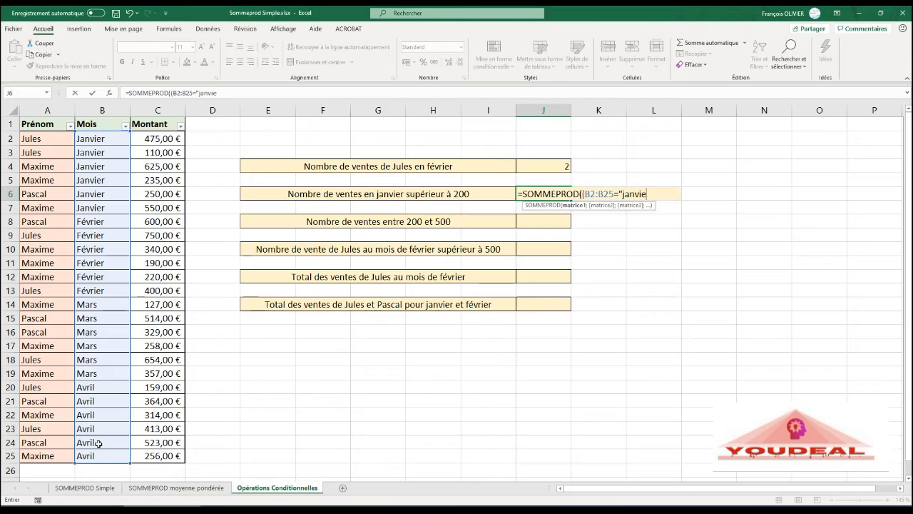
type("r\")*(")
left_click_drag(156, 138, 147, 450)
type(">200")
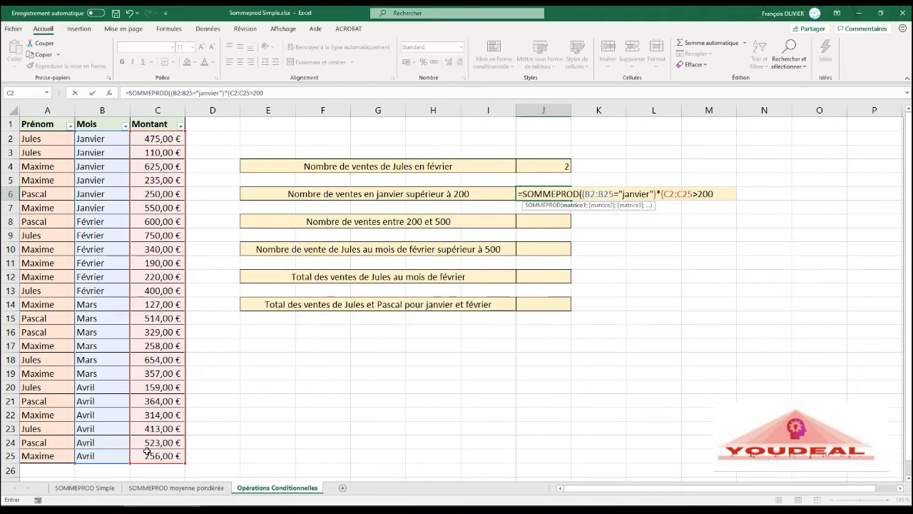
type("))")
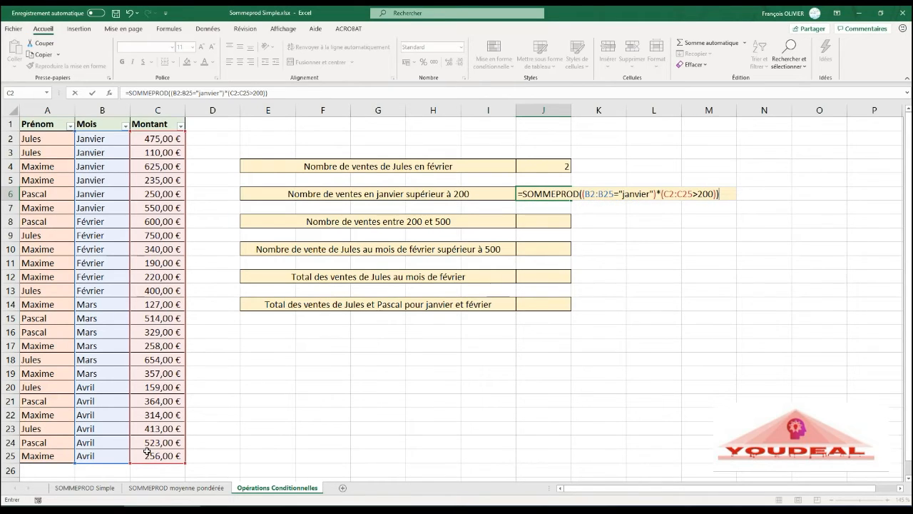
key("Return")
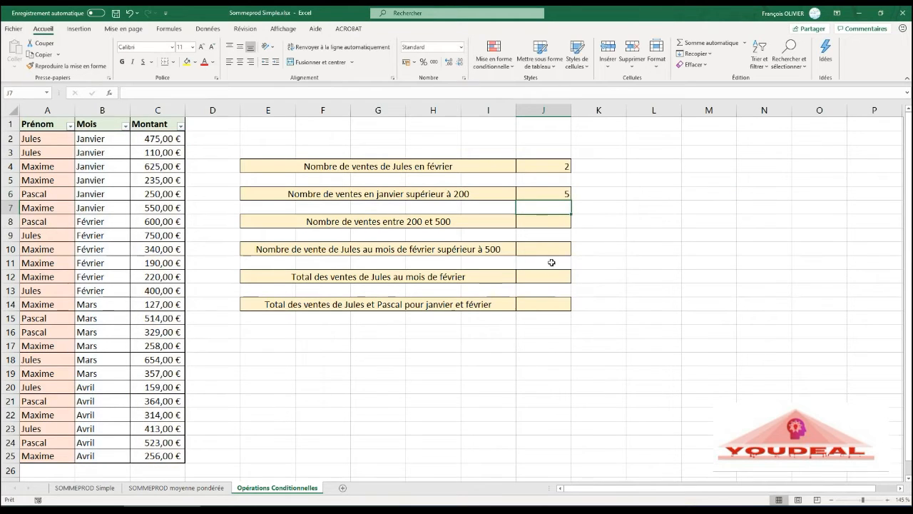
Step: Check the J6 count by filtering Mois to Janvier and Montant to greater than 200, and clear the filters
left_click(125, 127)
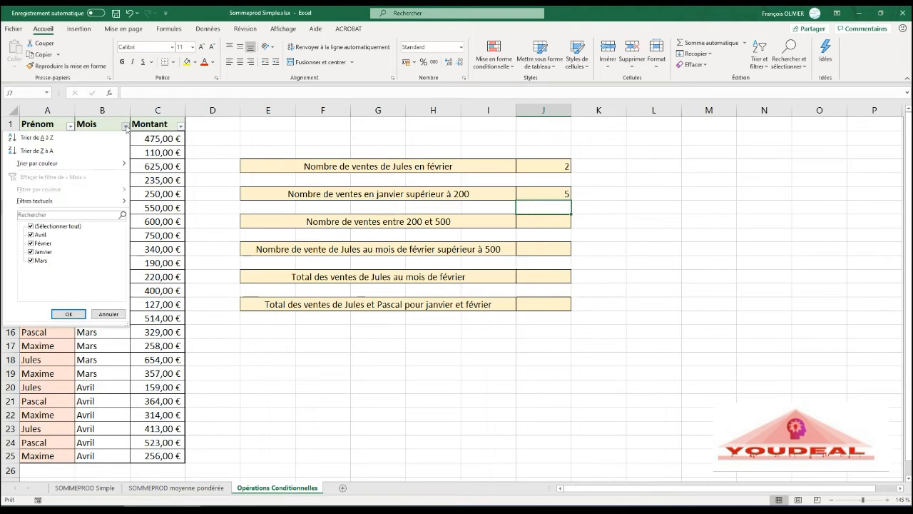
left_click(30, 227)
left_click(30, 252)
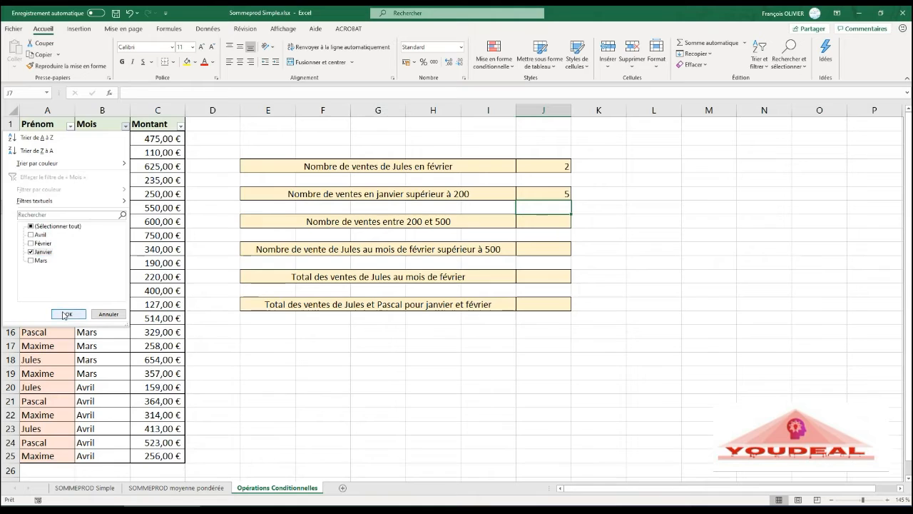
left_click(66, 314)
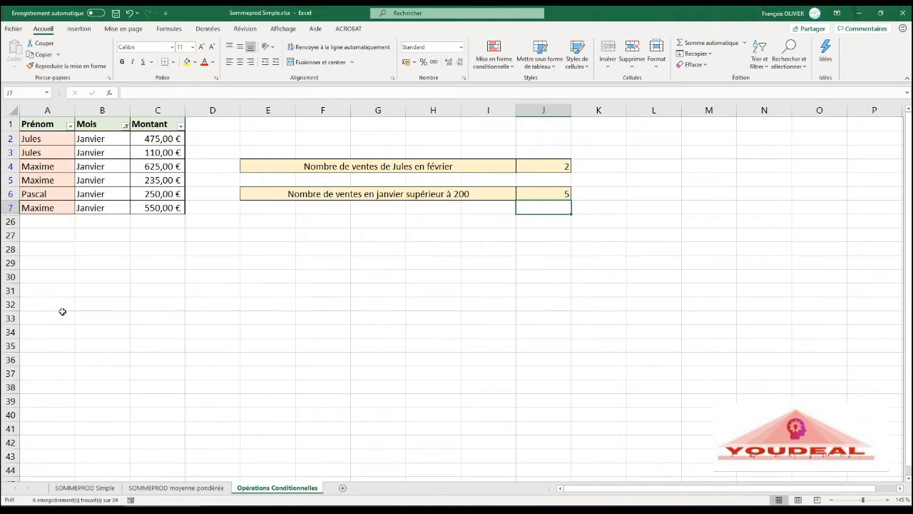
left_click(180, 126)
mouse_move(129, 201)
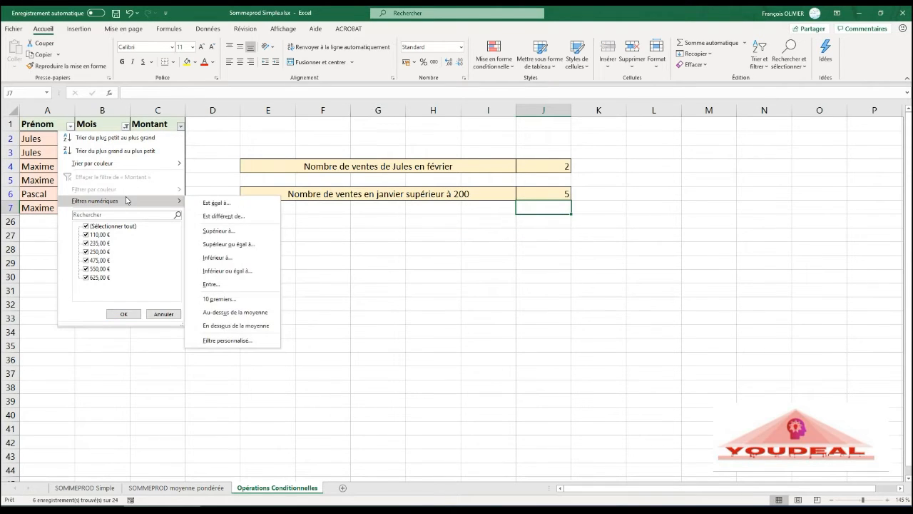
left_click(218, 230)
type("200")
left_click(678, 292)
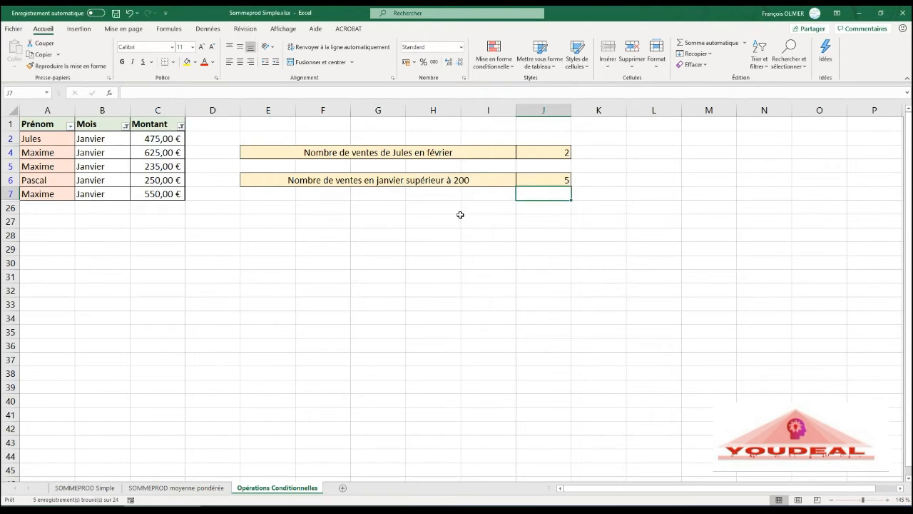
left_click(765, 63)
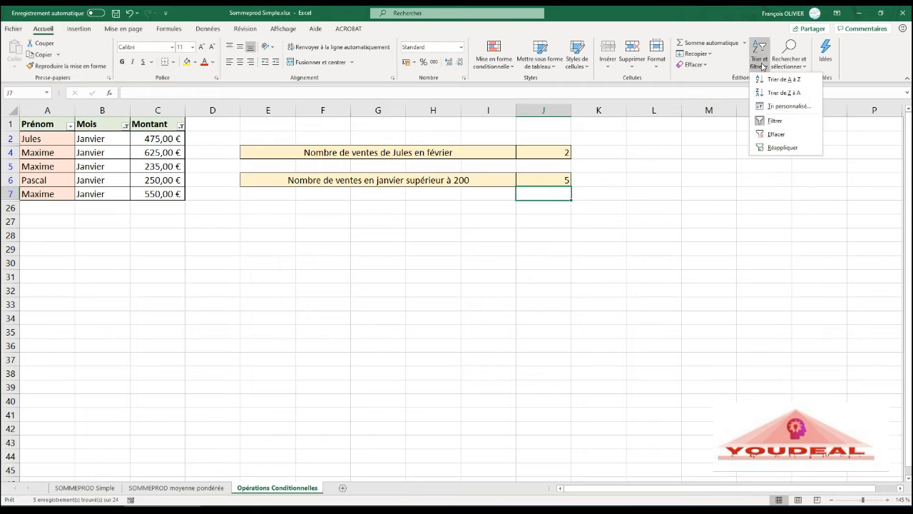
left_click(776, 134)
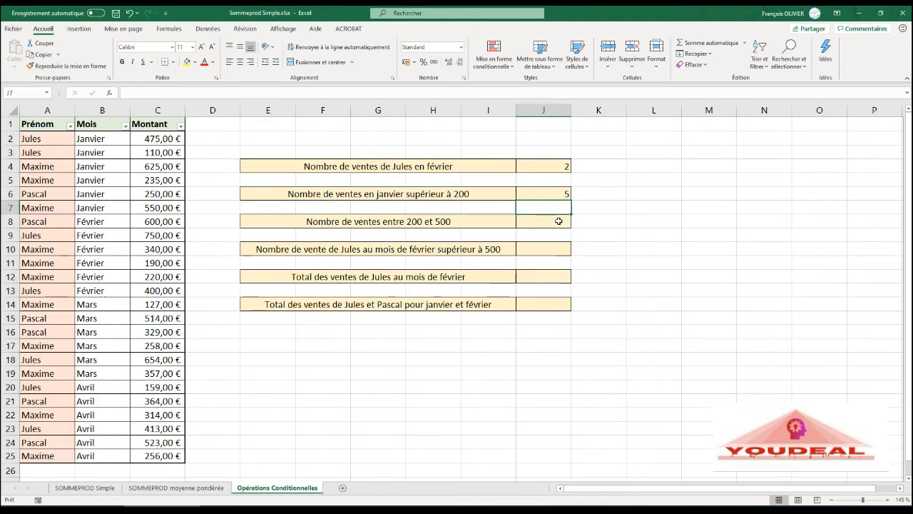
Step: Count the sales between 200 and 500 in J8 with =SOMMEPROD((C2:C25>200)*(C2:C25<500))
left_click(557, 218)
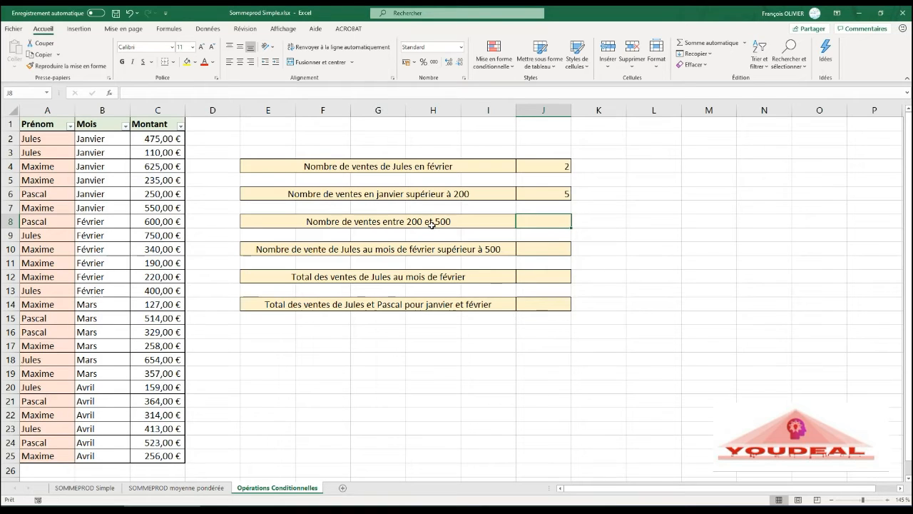
type("=somme")
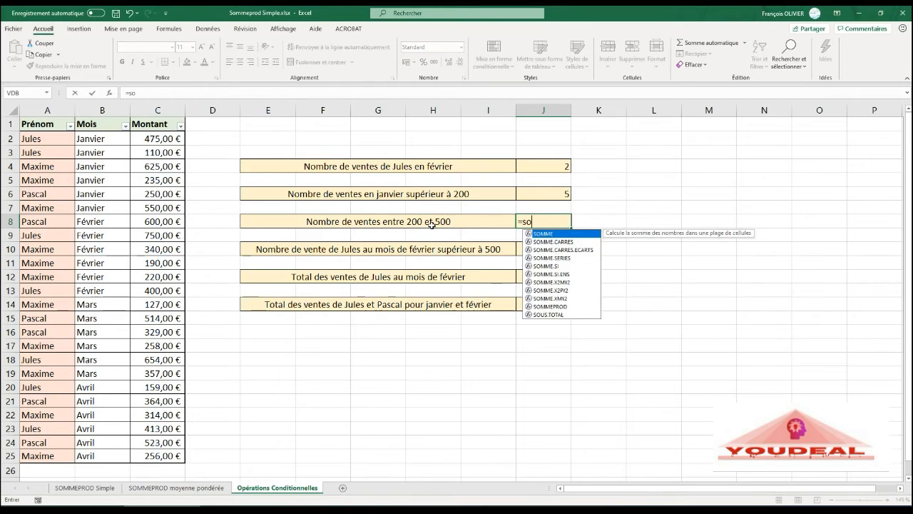
double_click(535, 307)
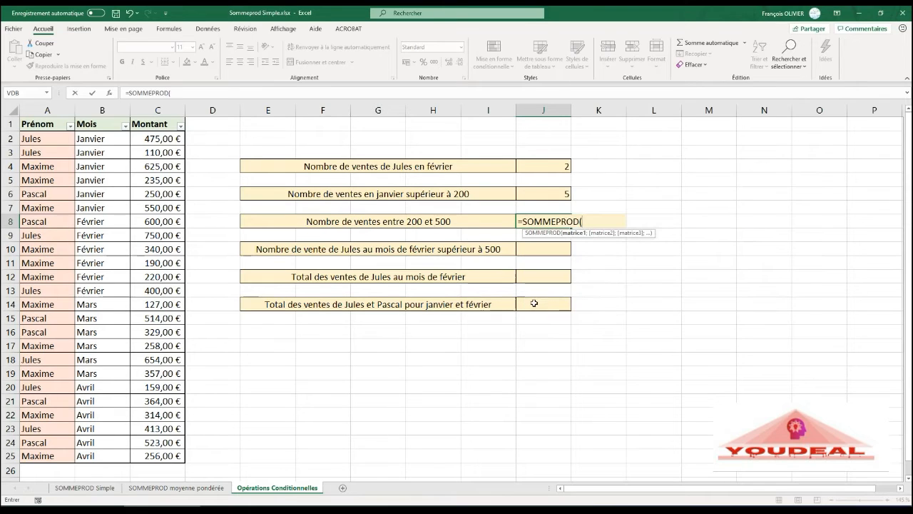
type("(")
left_click_drag(165, 140, 163, 449)
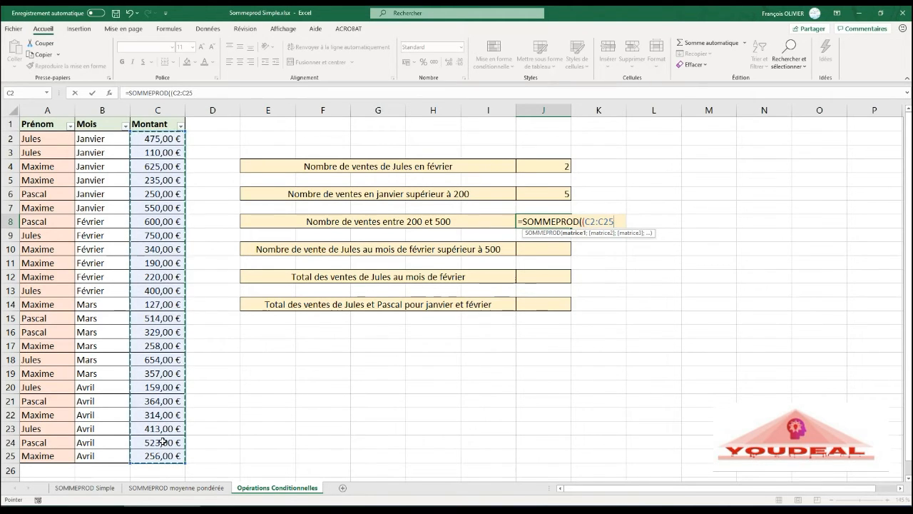
type(">200)*")
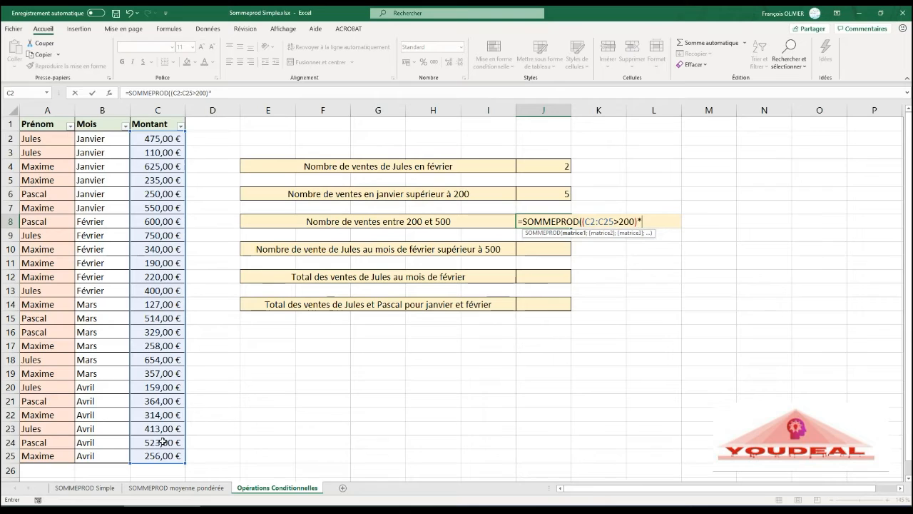
type("(")
left_click(160, 138)
left_click_drag(161, 138, 142, 451)
type("<500")
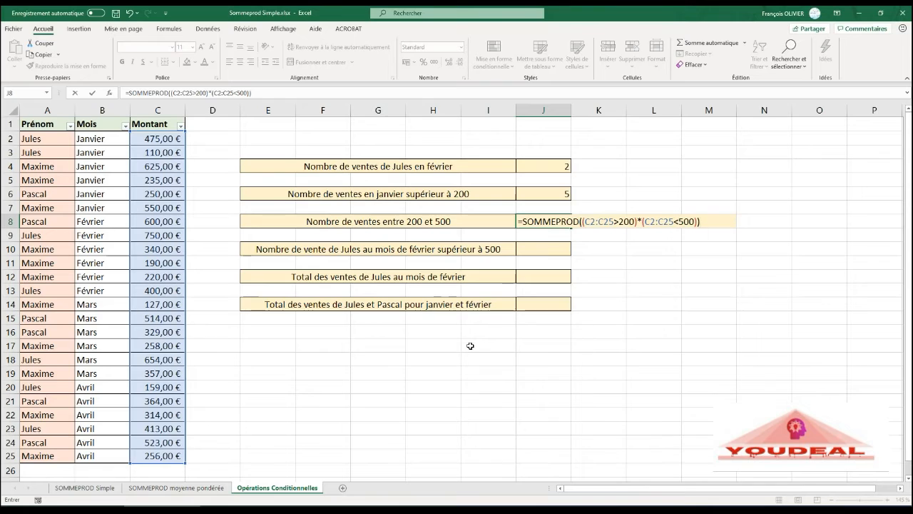
key("Return")
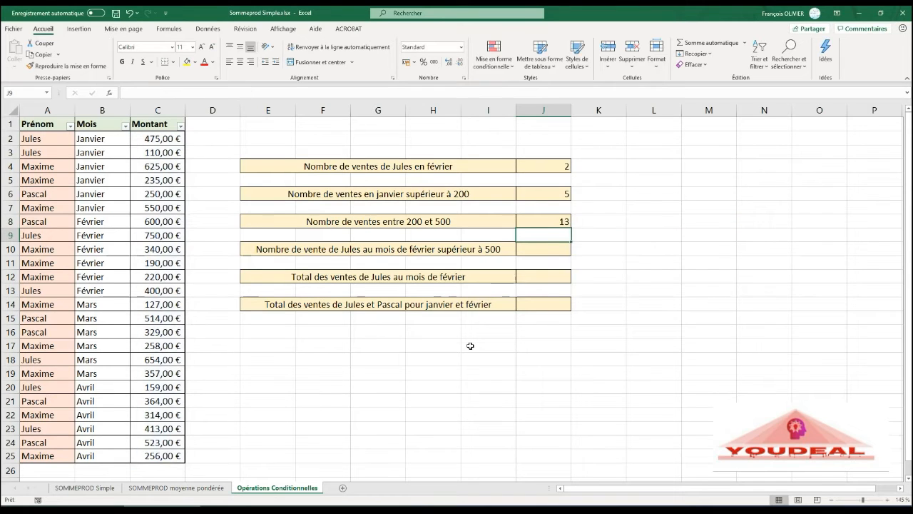
Step: Check the J8 count by filtering Montant to between 200 and 500, and clear the filter
left_click(180, 127)
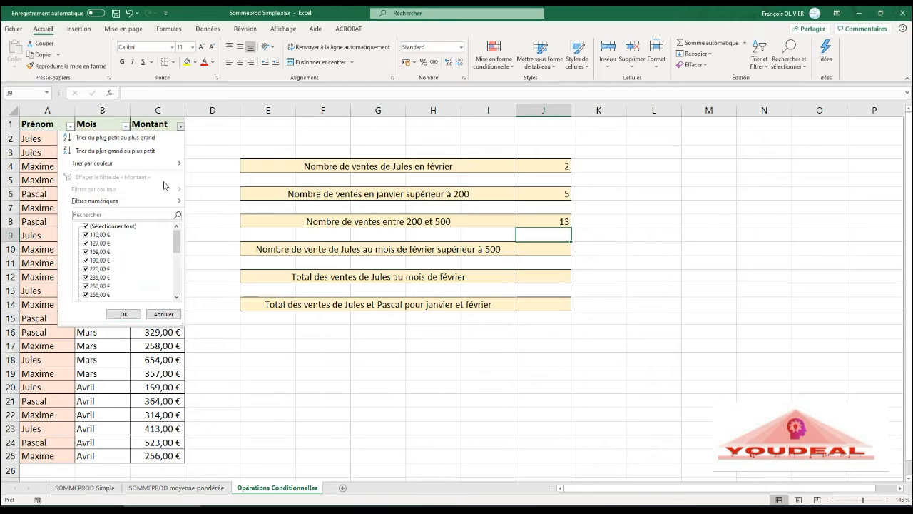
mouse_move(157, 201)
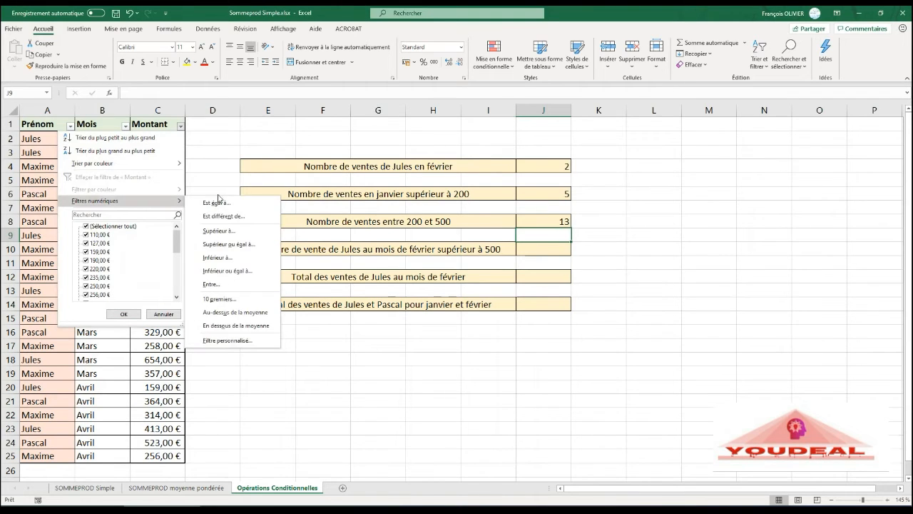
left_click(221, 284)
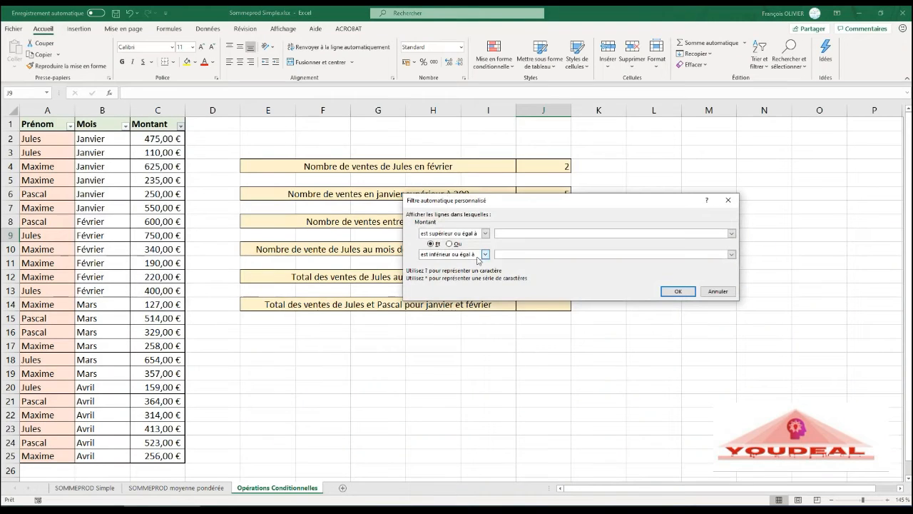
type("200")
left_click(510, 254)
type("500")
left_click(678, 291)
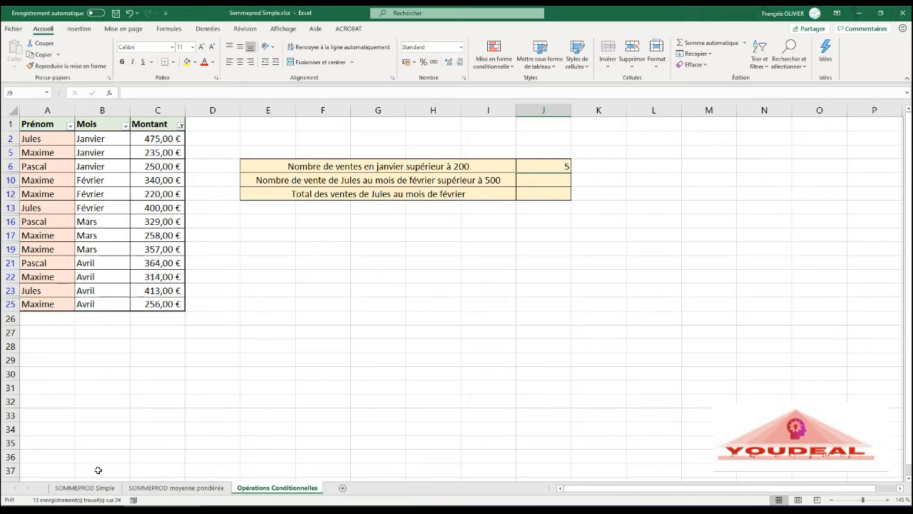
left_click(761, 54)
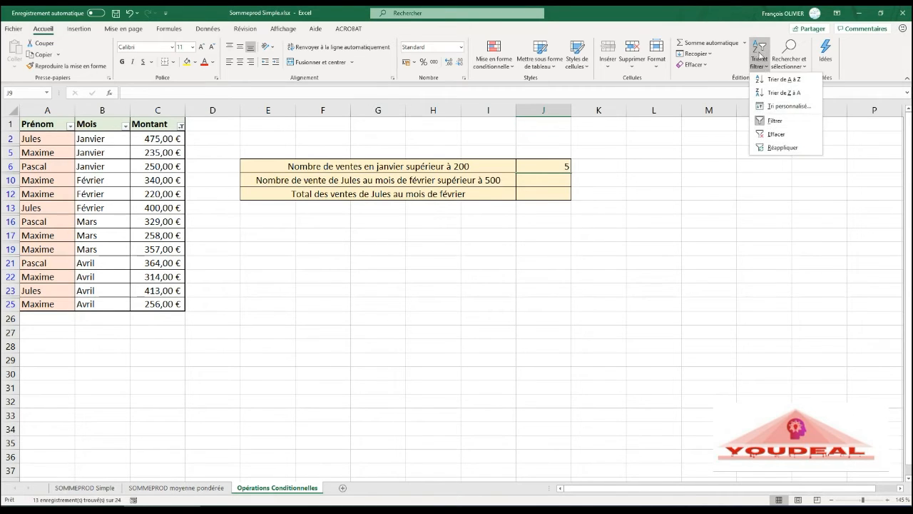
left_click(775, 134)
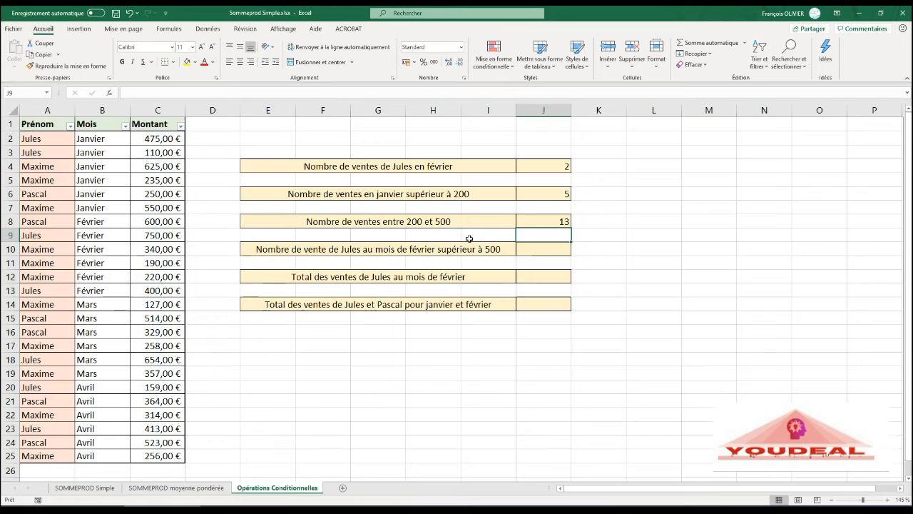
Step: Examine how many arrays SOMMEPROD accepts by viewing its function arguments from J10, and cancel the entry
left_click(537, 246)
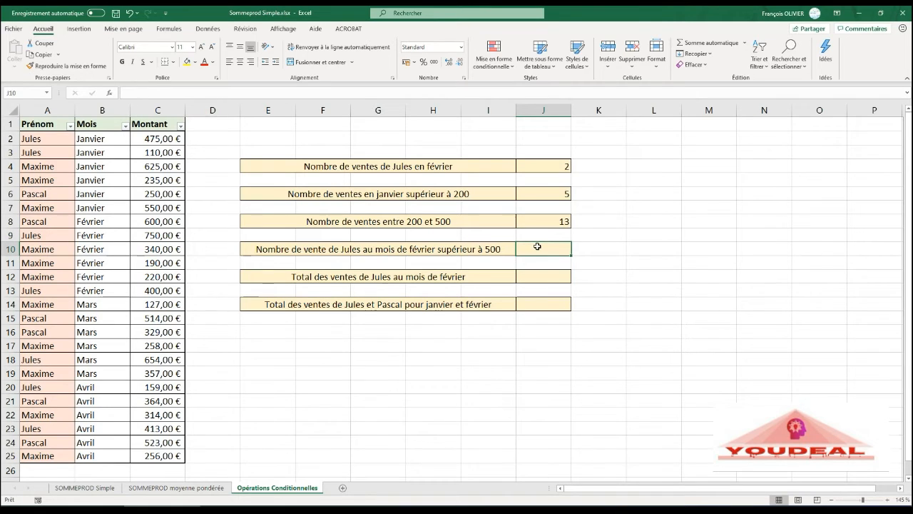
type("=somme")
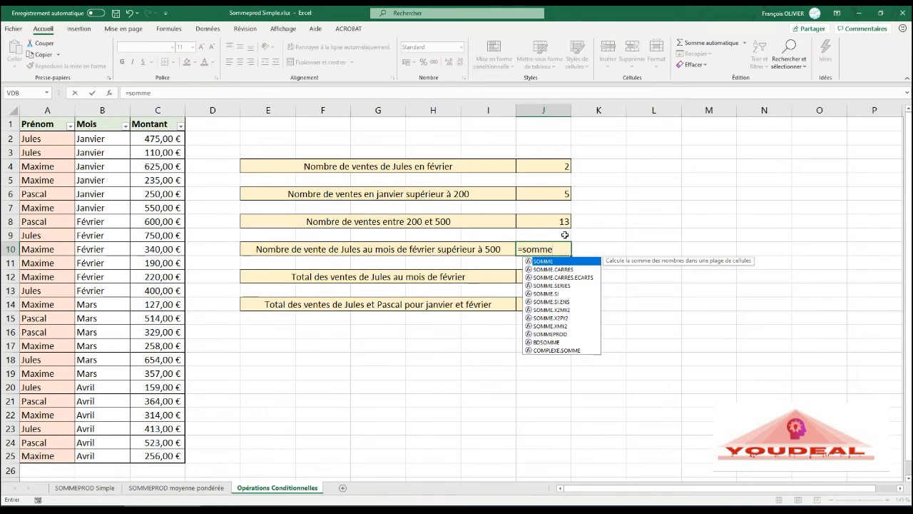
double_click(550, 334)
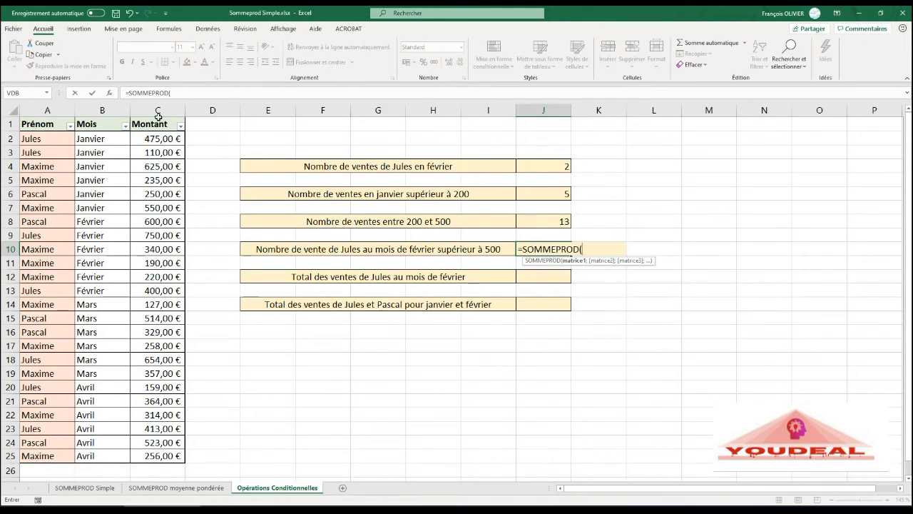
left_click(109, 93)
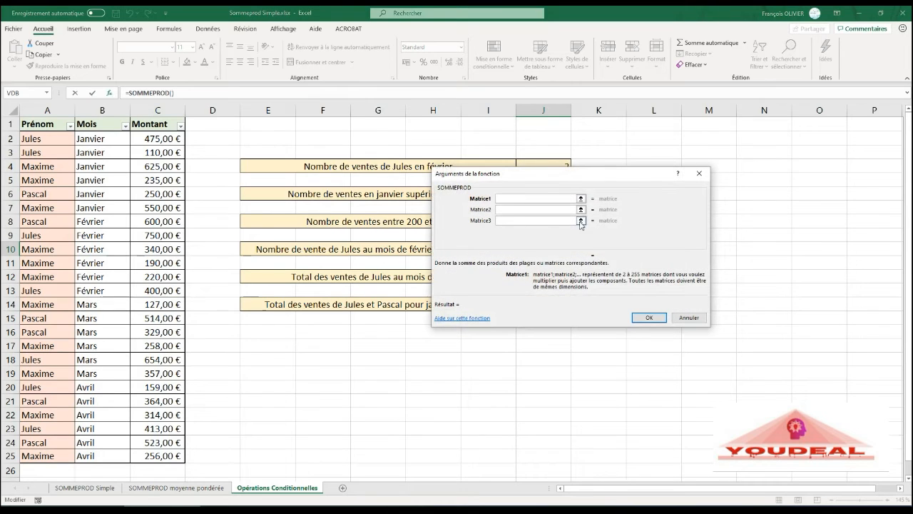
left_click(541, 221)
left_click(541, 232)
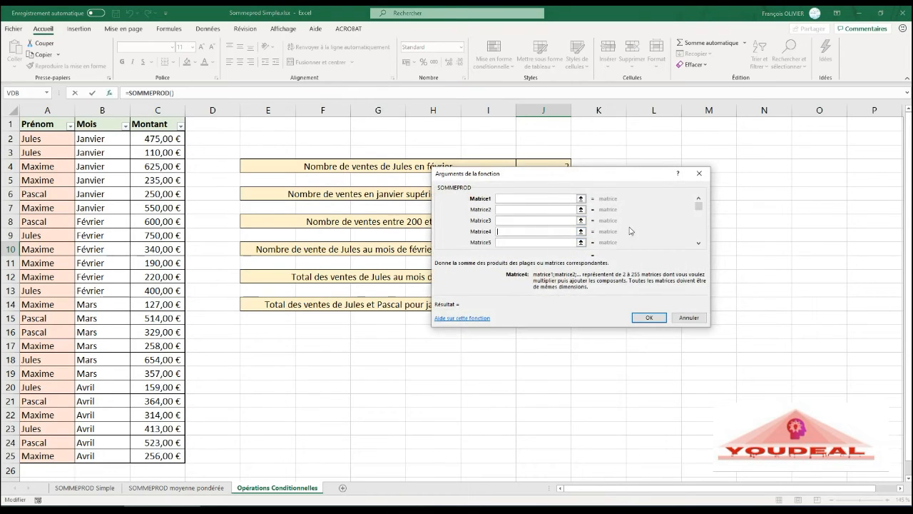
left_click_drag(699, 204, 698, 251)
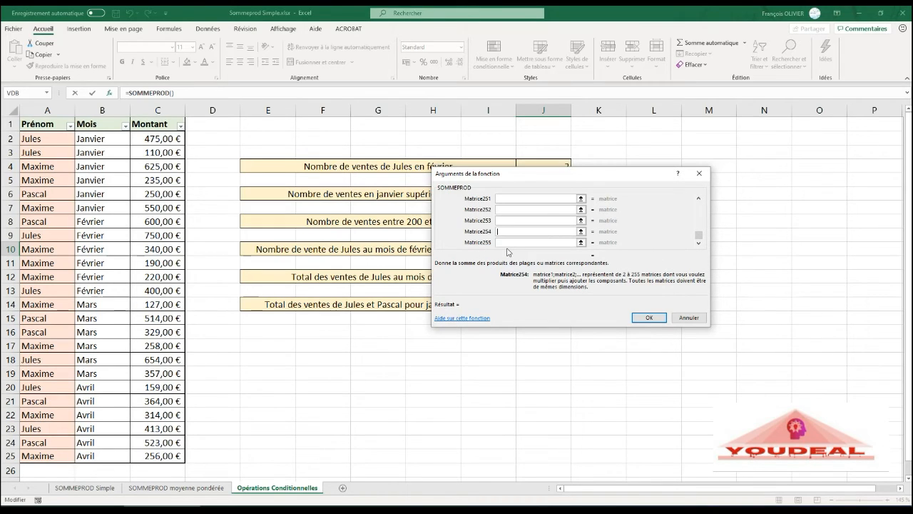
left_click(689, 318)
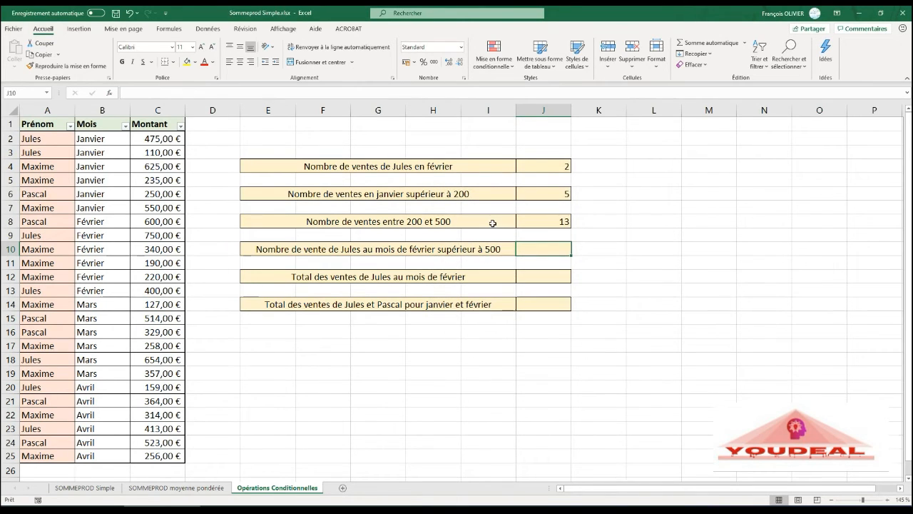
Step: Start a SOMMEPROD formula in J10 with a condition testing A2:A25 against the first name in the row's label
type("=somm")
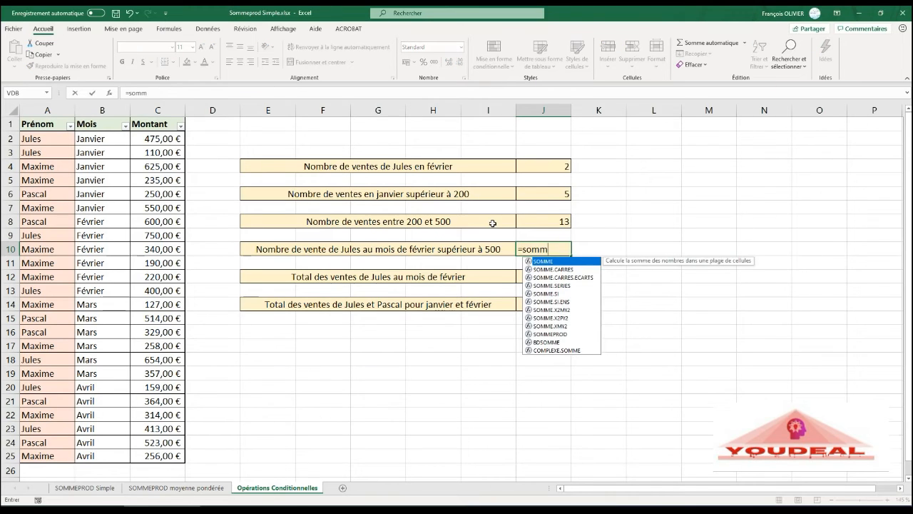
type("e")
double_click(564, 335)
type("((")
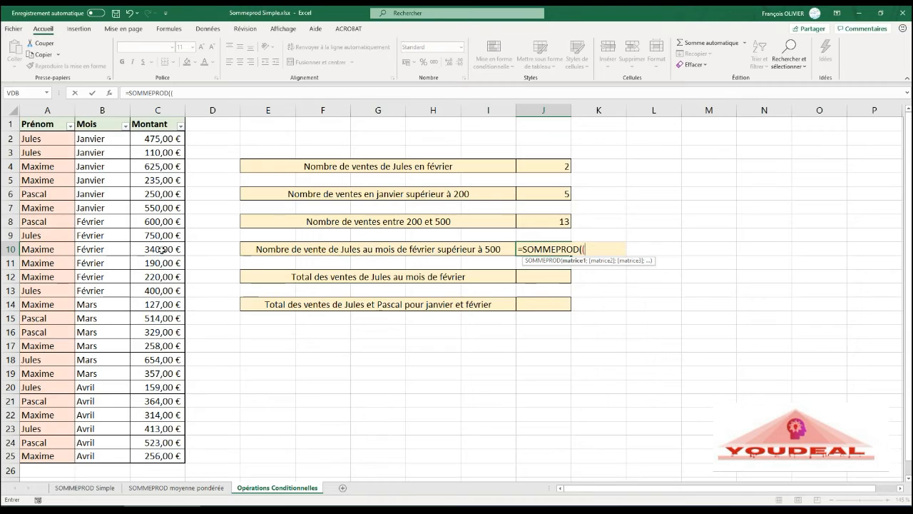
left_click_drag(49, 139, 26, 448)
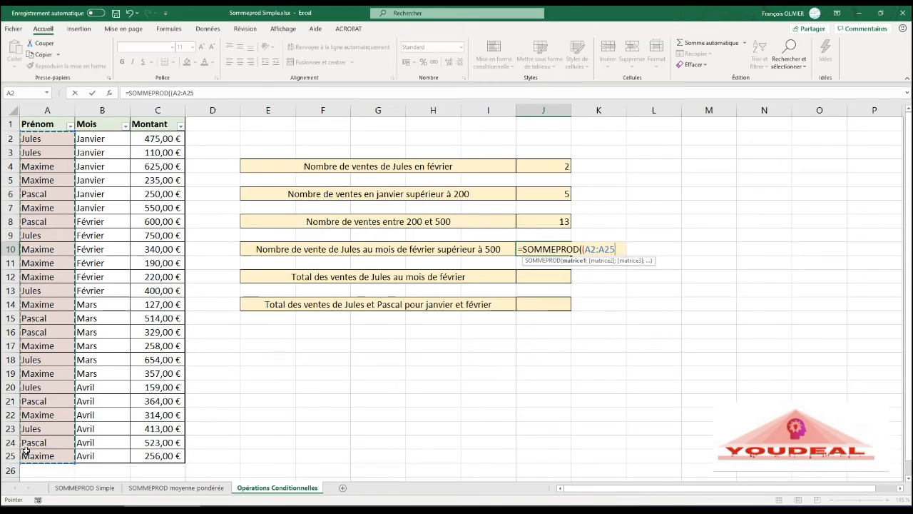
type("=\"jules\"")
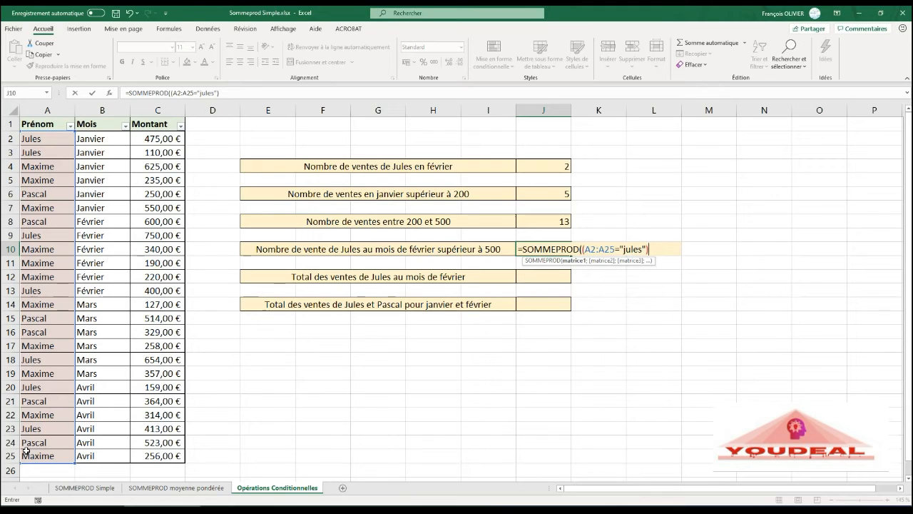
Step: Multiply the name test in J10 by (B2:B25="février") and (C2:C25>500), and validate the formula
type(")*(")
left_click_drag(95, 137, 89, 455)
type("=\"février\")*(")
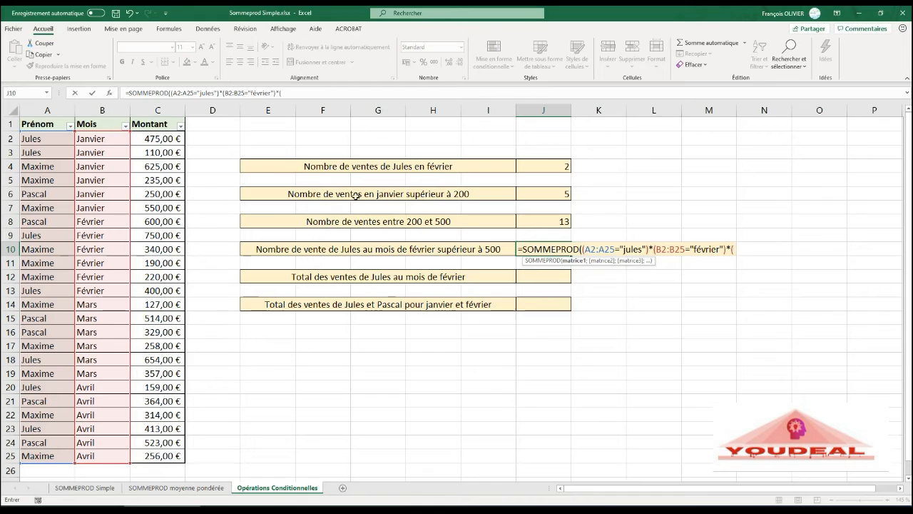
left_click_drag(157, 142, 148, 455)
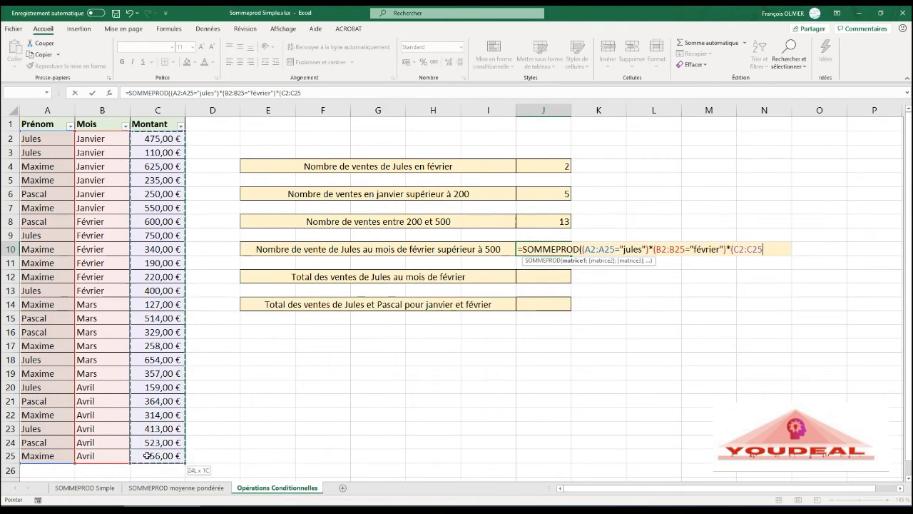
type(">500")
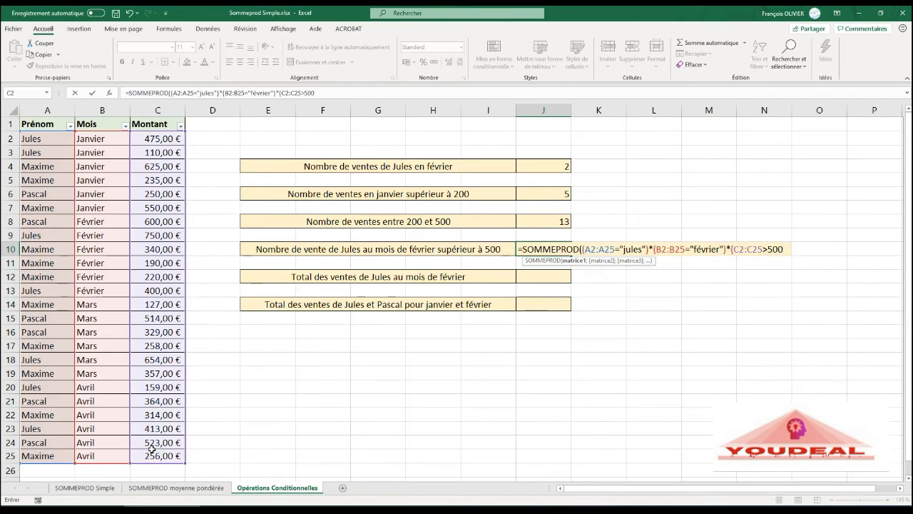
type("))")
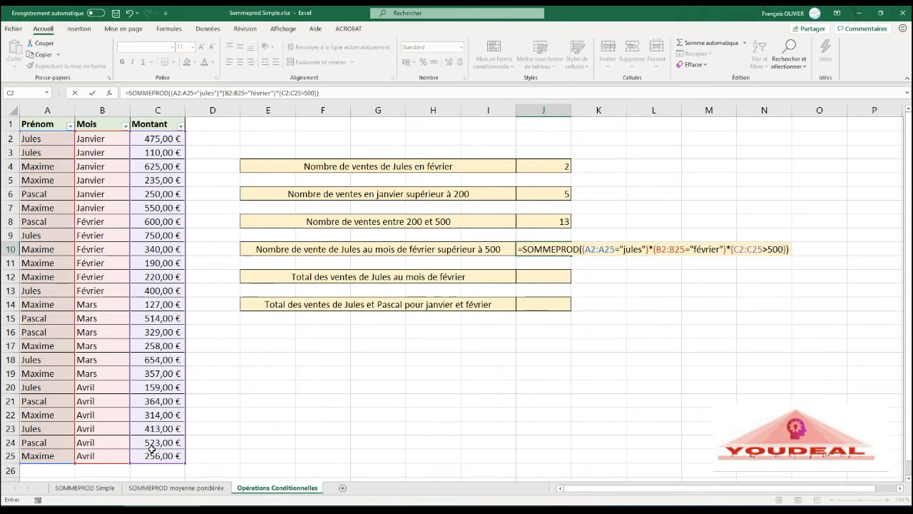
key("Return")
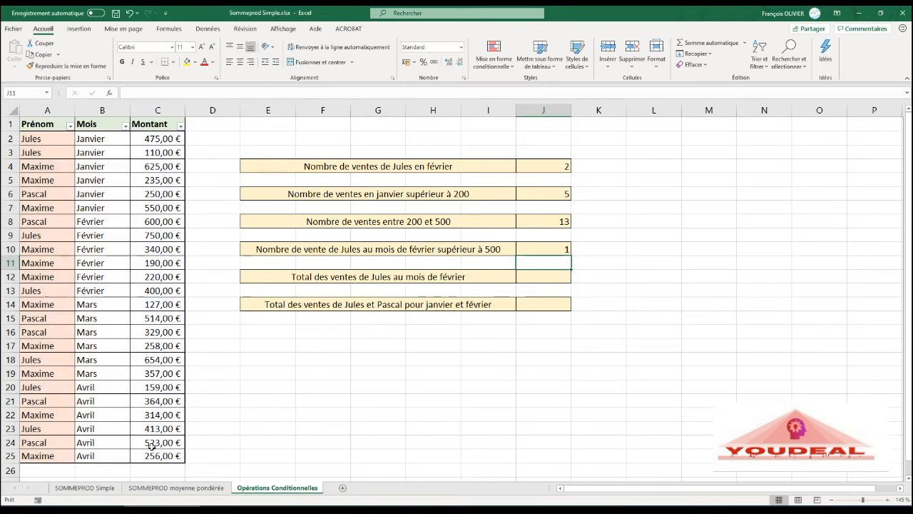
Step: Filter Prénom to the first name in the J10 label and Mois to Février
left_click(69, 126)
left_click(29, 226)
left_click(30, 234)
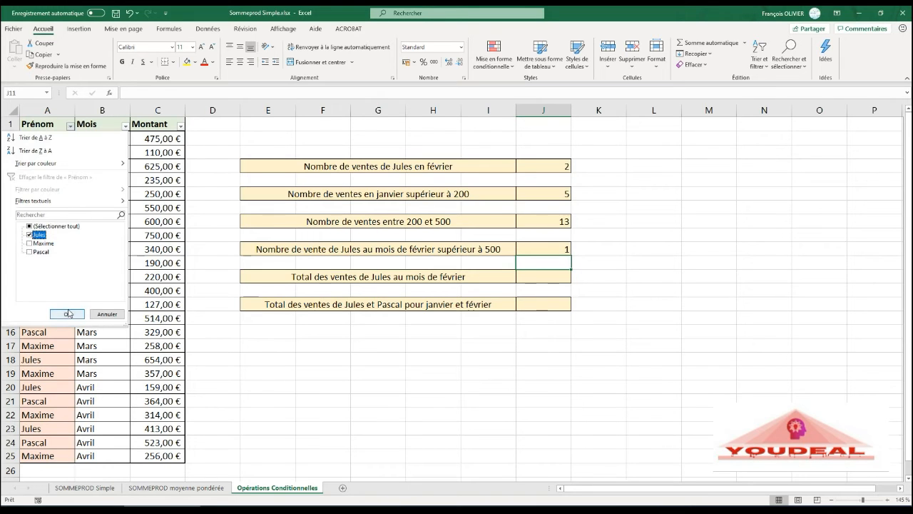
left_click(68, 313)
left_click(125, 126)
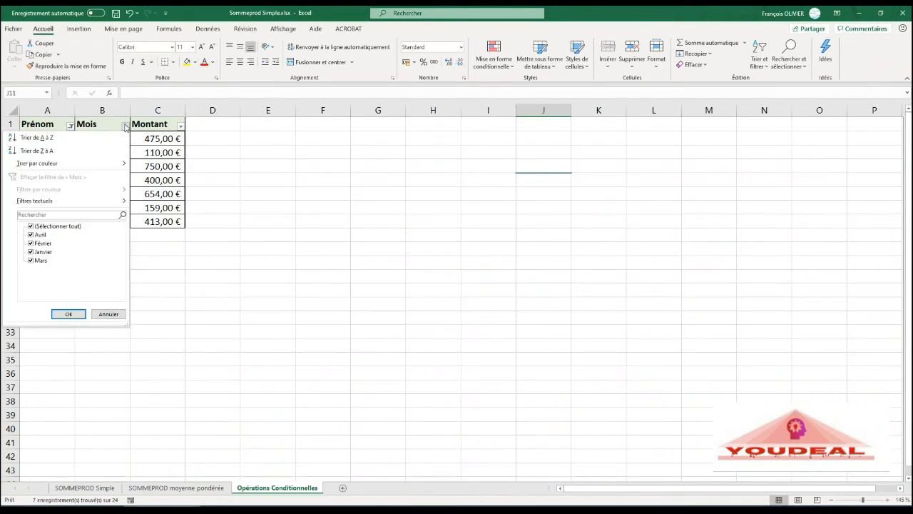
left_click(32, 227)
left_click(31, 243)
left_click(69, 314)
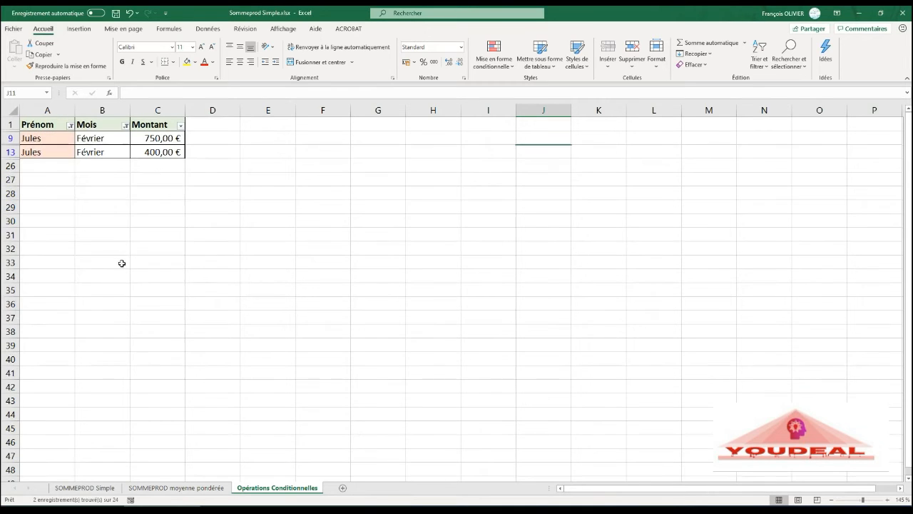
Step: Check the J10 count by also filtering Montant to greater than 500
left_click(180, 126)
mouse_move(126, 200)
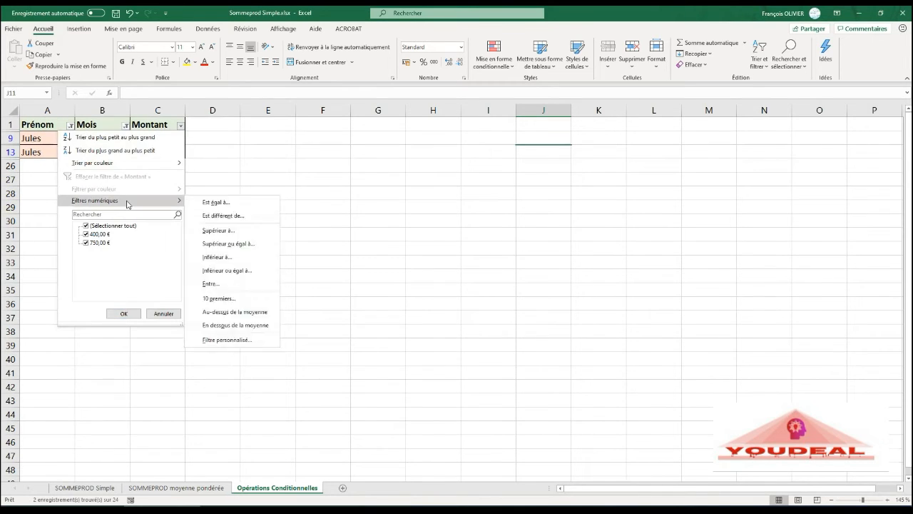
left_click(219, 231)
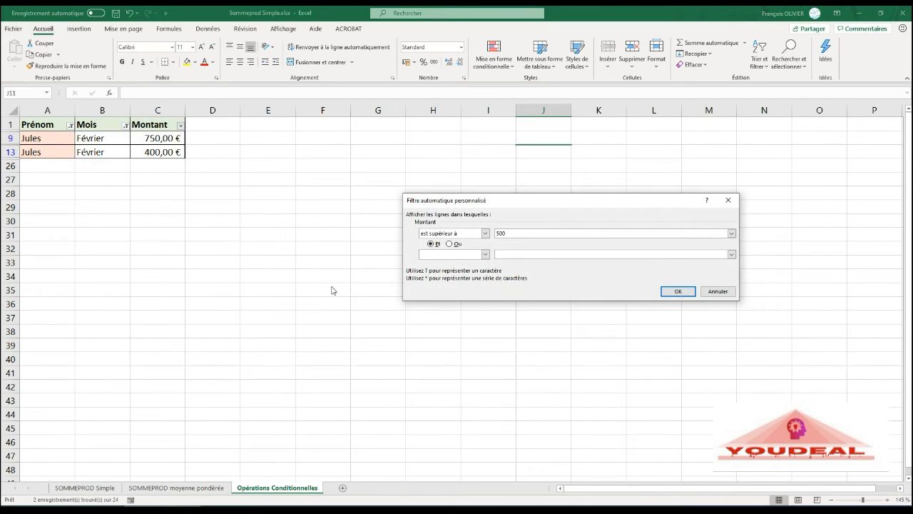
left_click(677, 292)
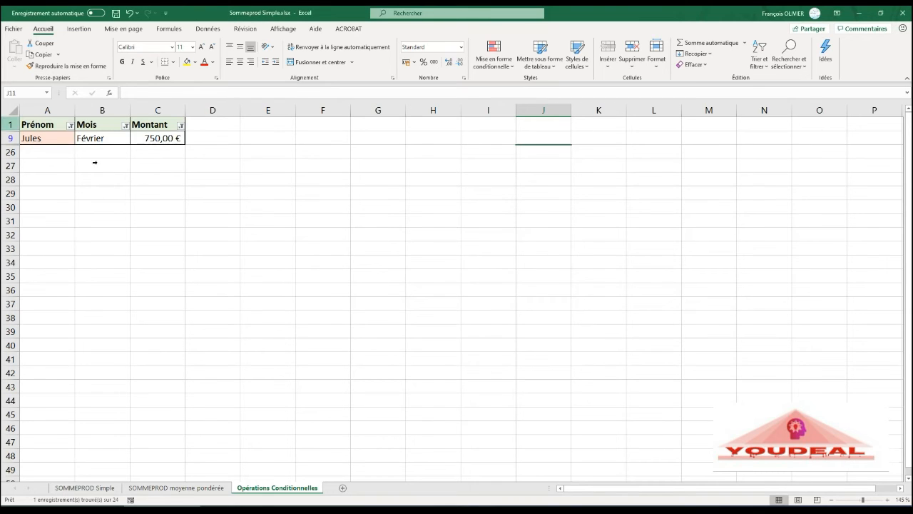
Step: Clear the filters and start a SOMMEPROD formula in J12 with a condition testing A2:A25 against the first name in the row's label
left_click(760, 56)
left_click(772, 133)
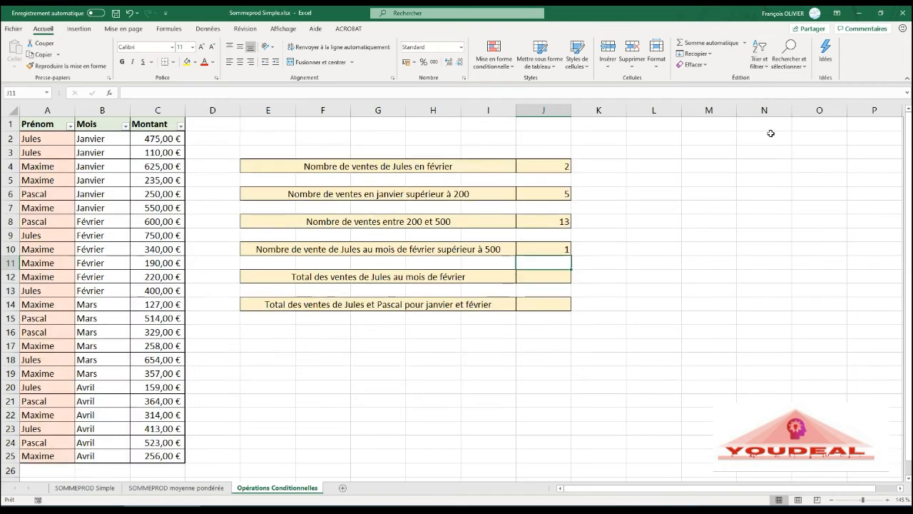
left_click(548, 273)
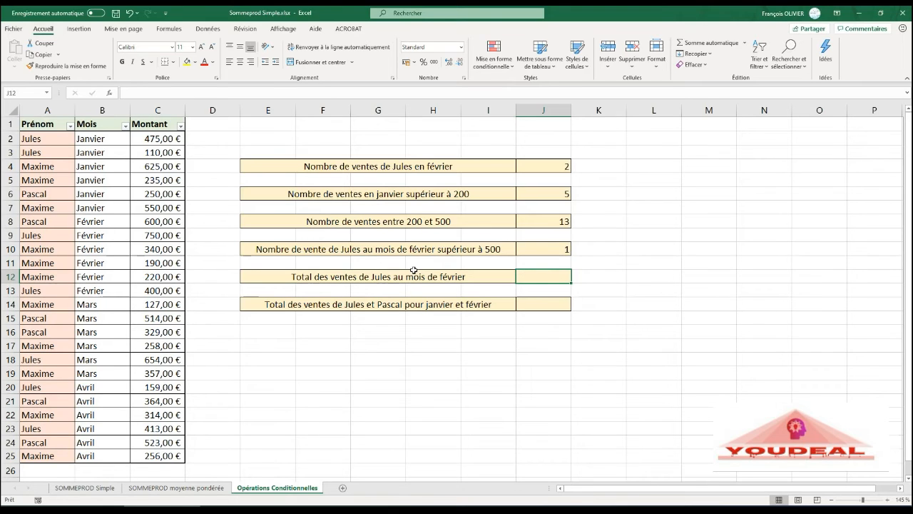
type("=somm")
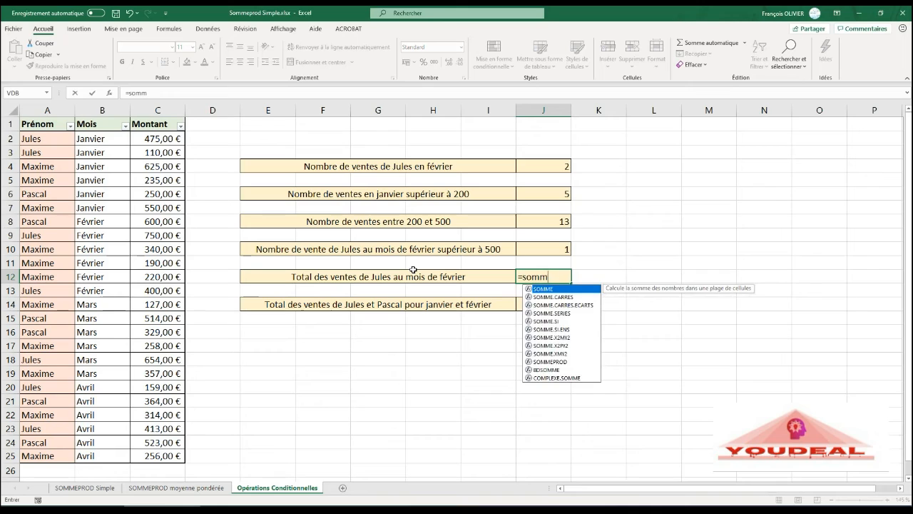
left_click(541, 363)
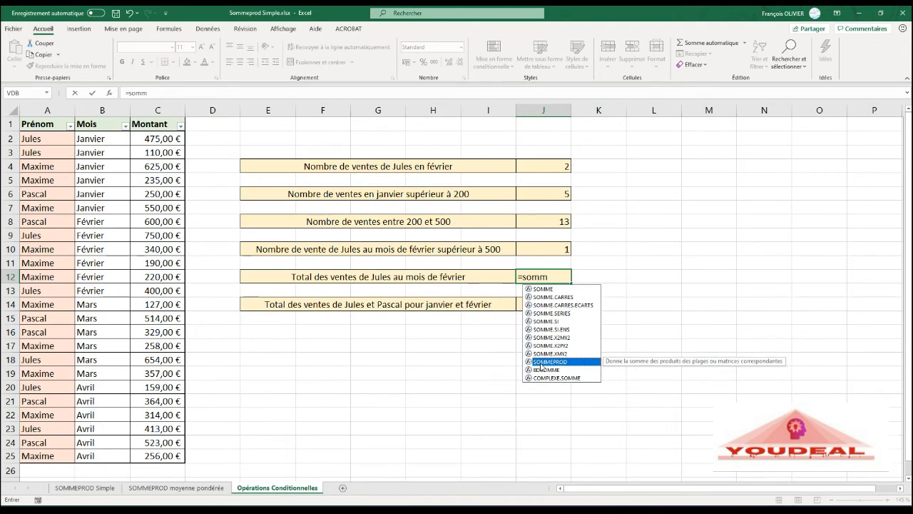
double_click(541, 362)
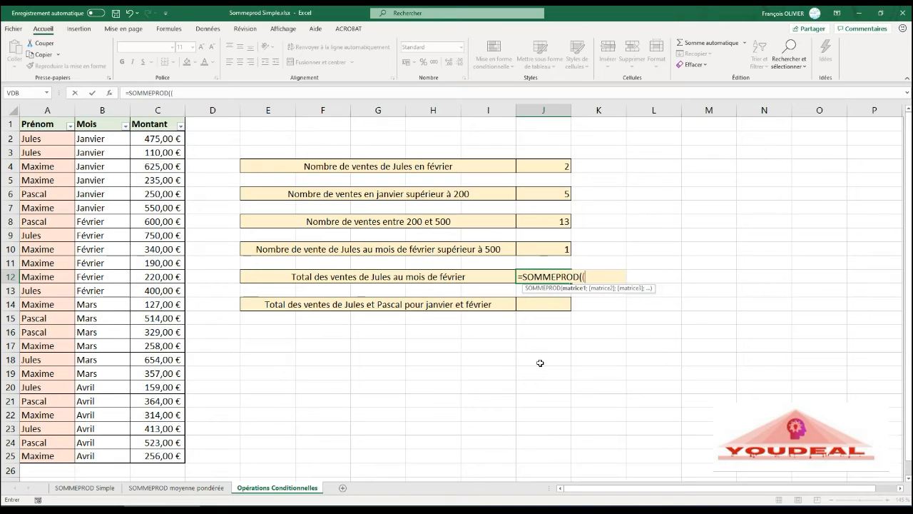
type("(")
left_click_drag(47, 140, 42, 455)
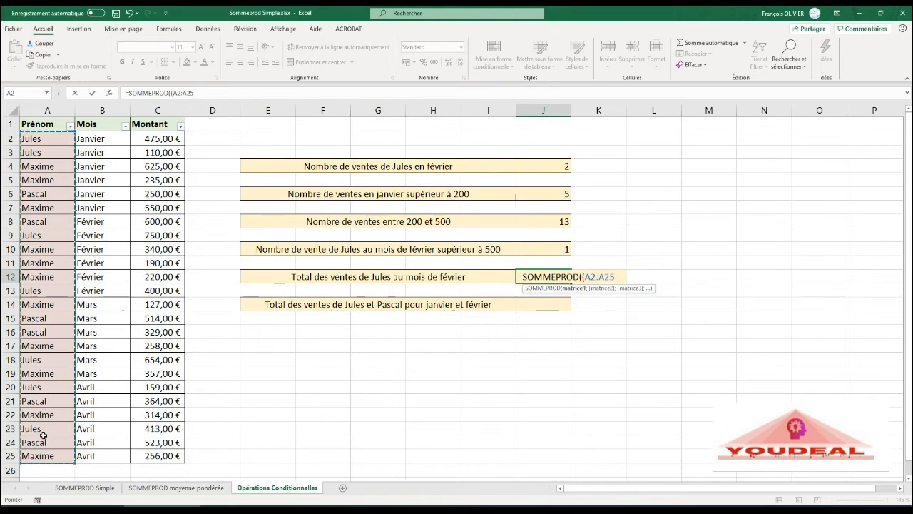
type("=")
type("\"ju")
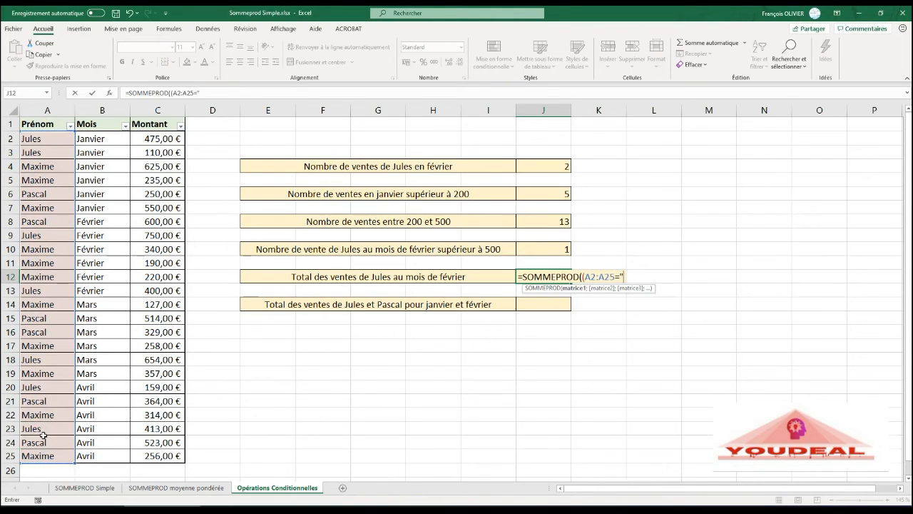
type("les\")*(")
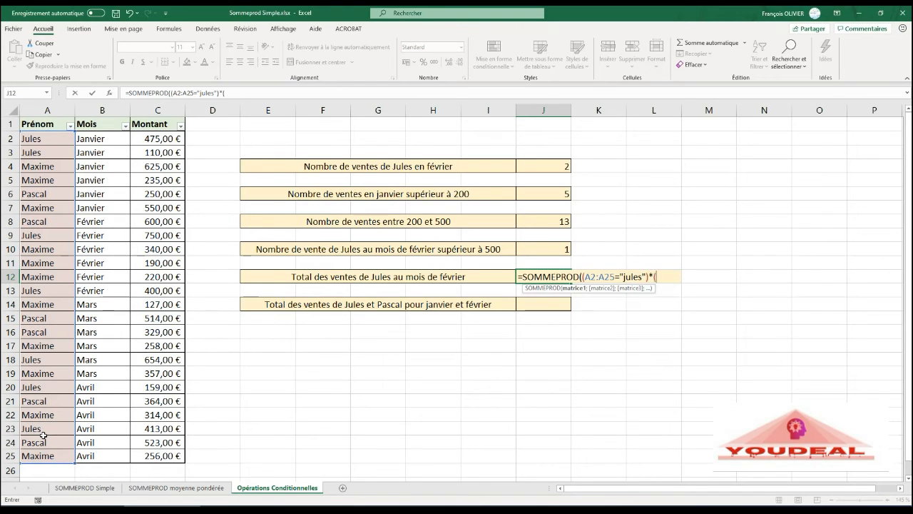
Step: Multiply the name test in J12 by (B2:B25="février") and the amounts (C2:C25), and validate the formula
left_click(118, 144)
left_click_drag(118, 144, 87, 454)
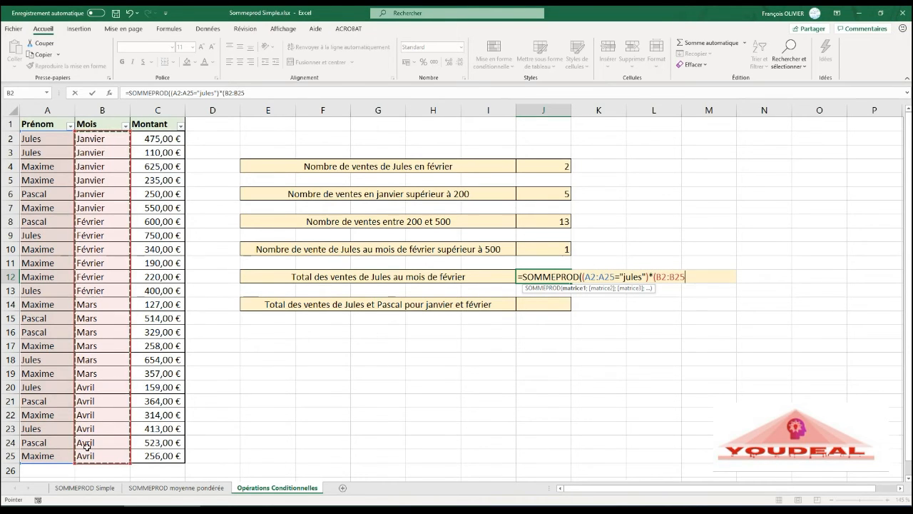
type("=")
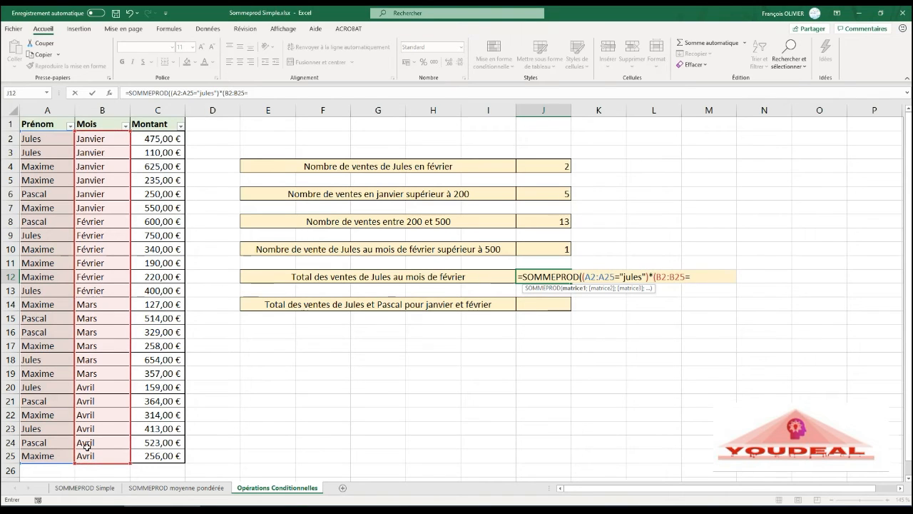
type("\"février")
type("*(")
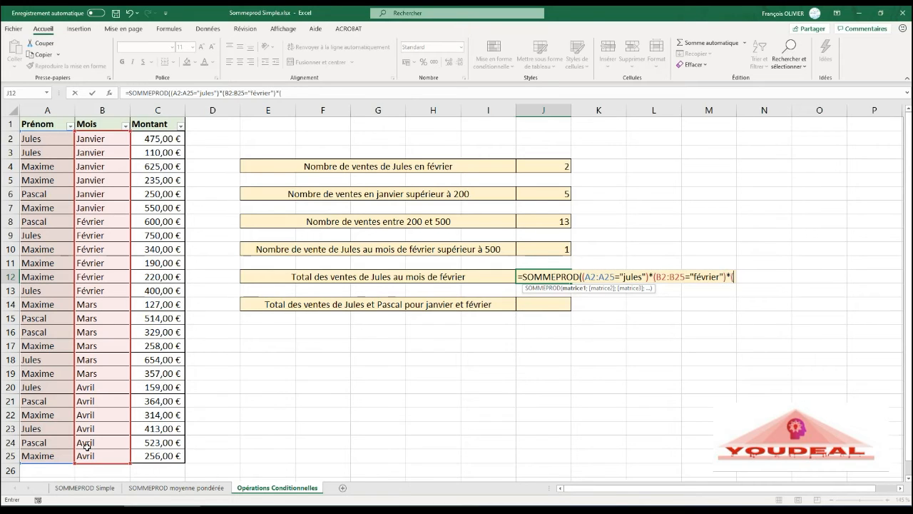
left_click_drag(154, 139, 155, 305)
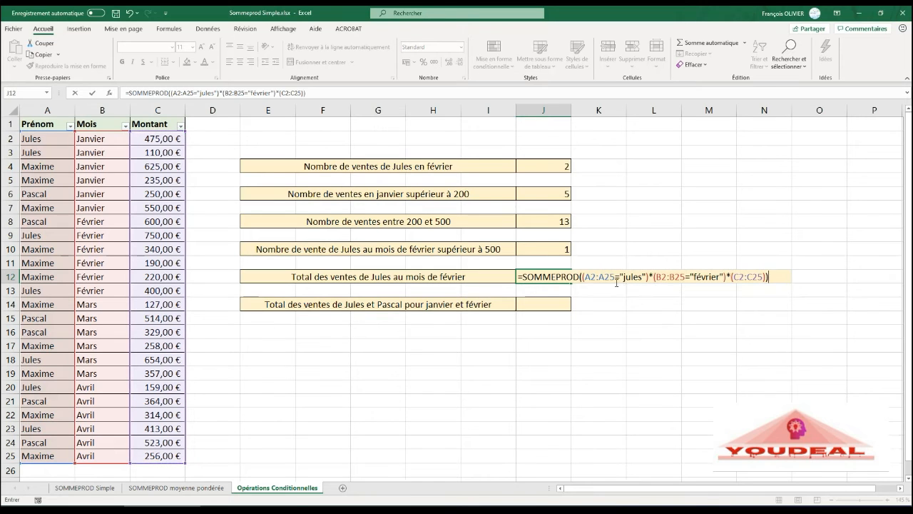
key("Return")
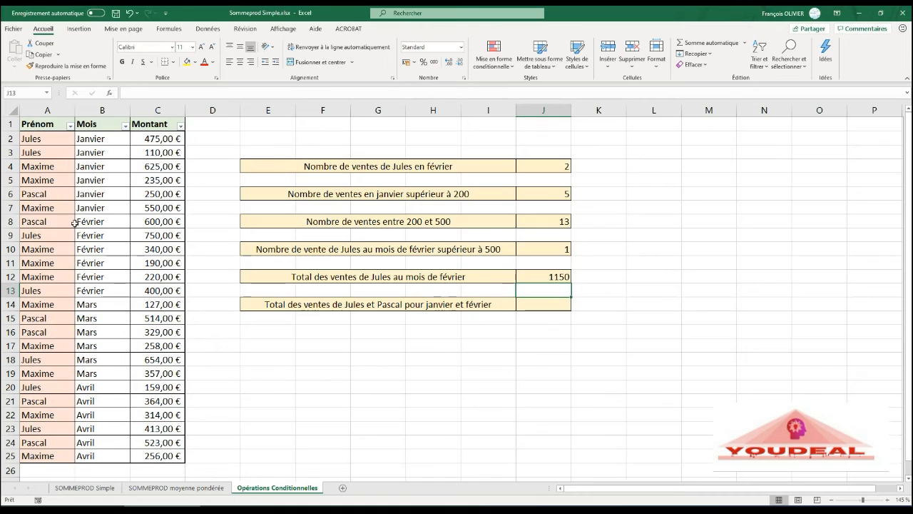
Step: Filter Prénom to the first name in the J12 label and Mois to Février to check the total
left_click(69, 125)
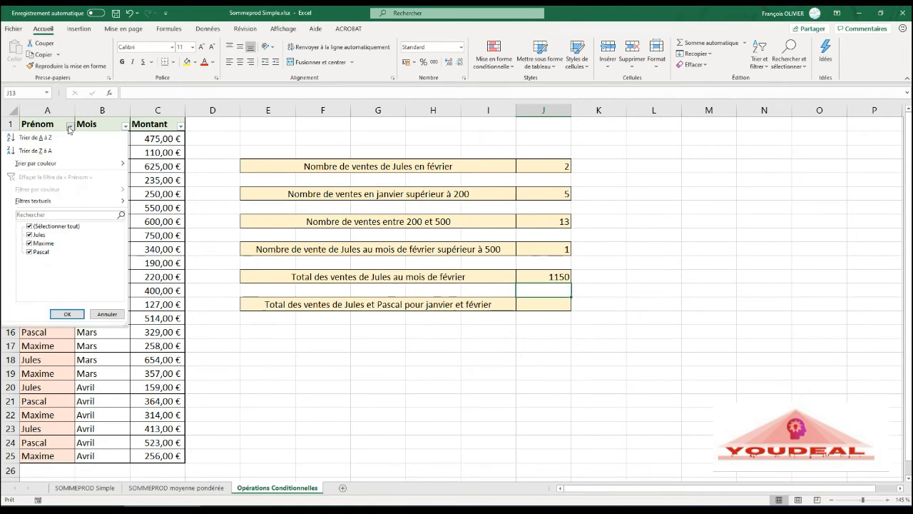
left_click(30, 227)
left_click(30, 235)
left_click(69, 314)
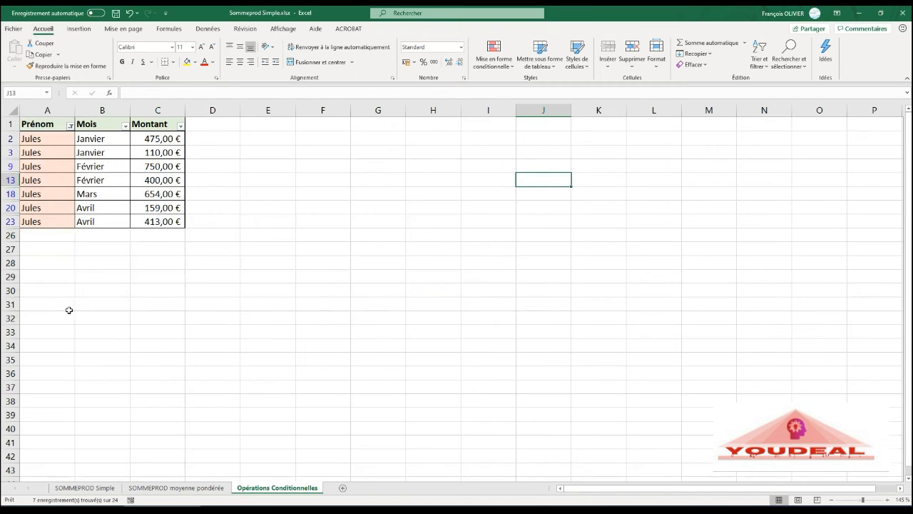
left_click(125, 127)
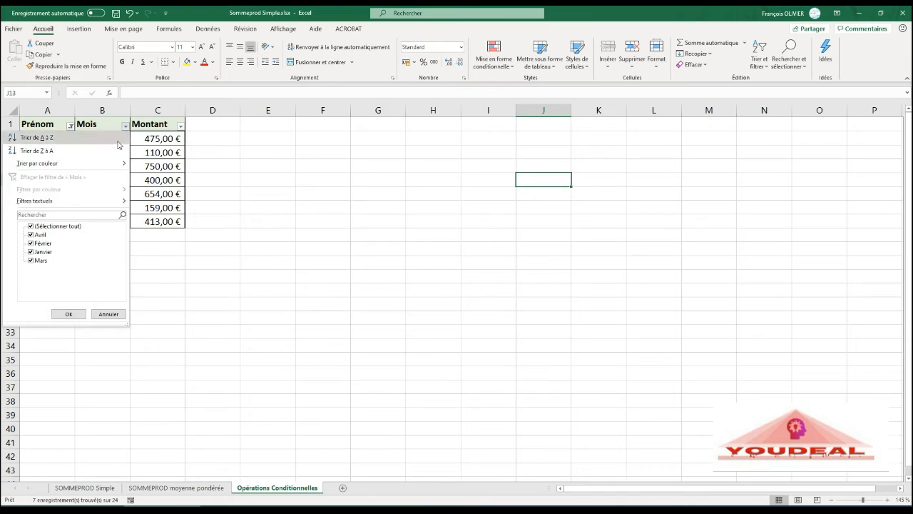
left_click(30, 226)
left_click(30, 226)
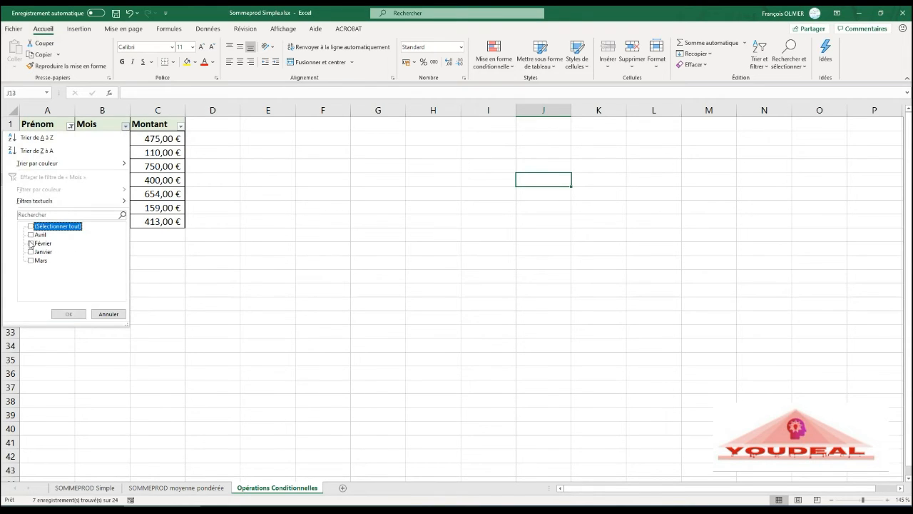
left_click(31, 243)
left_click(54, 312)
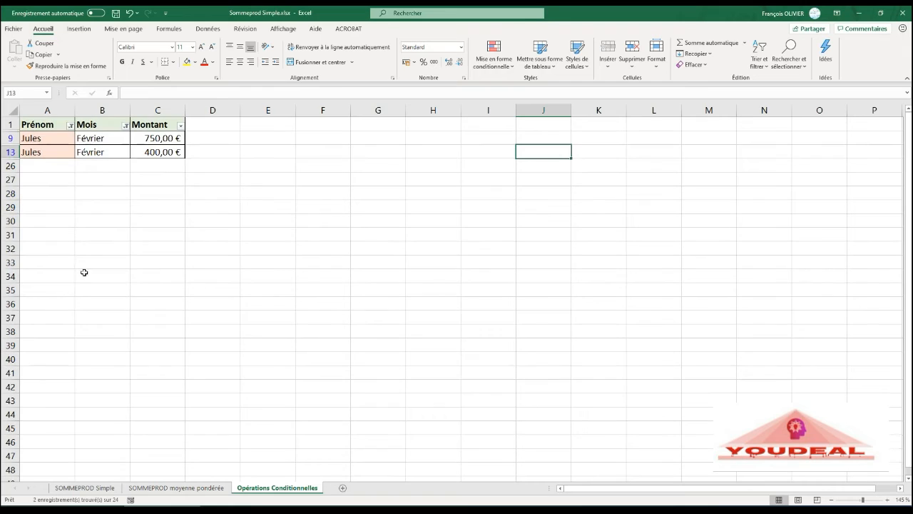
Step: Check the J12 total with a temporary subtotal of the filtered amounts in C27, and remove both the subtotal and the filters
left_click(161, 179)
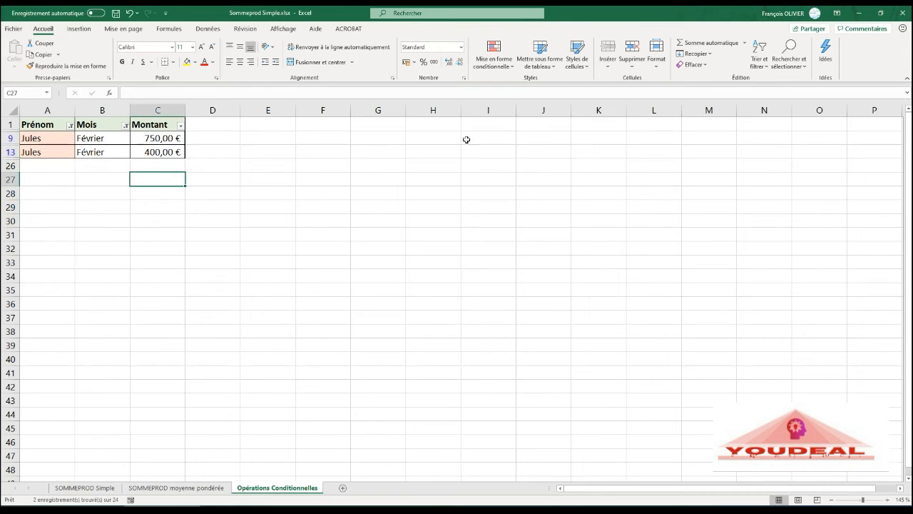
left_click(697, 47)
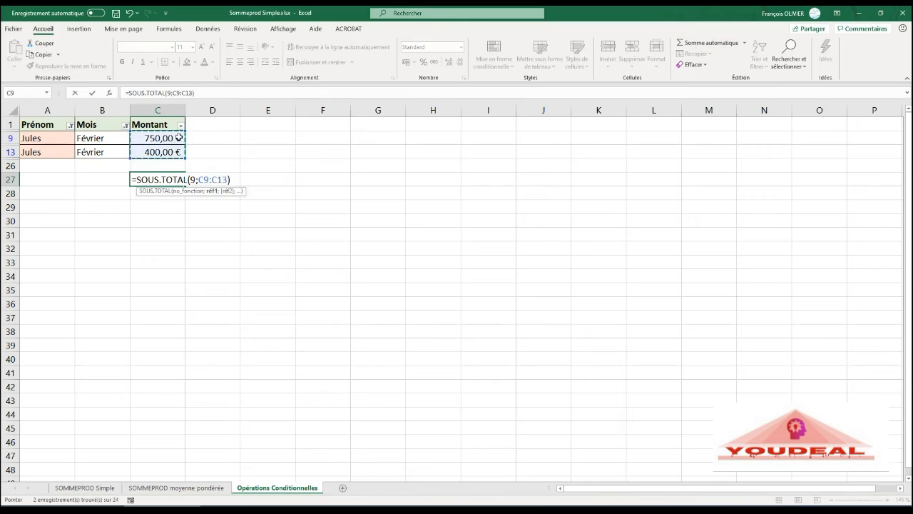
key("Return")
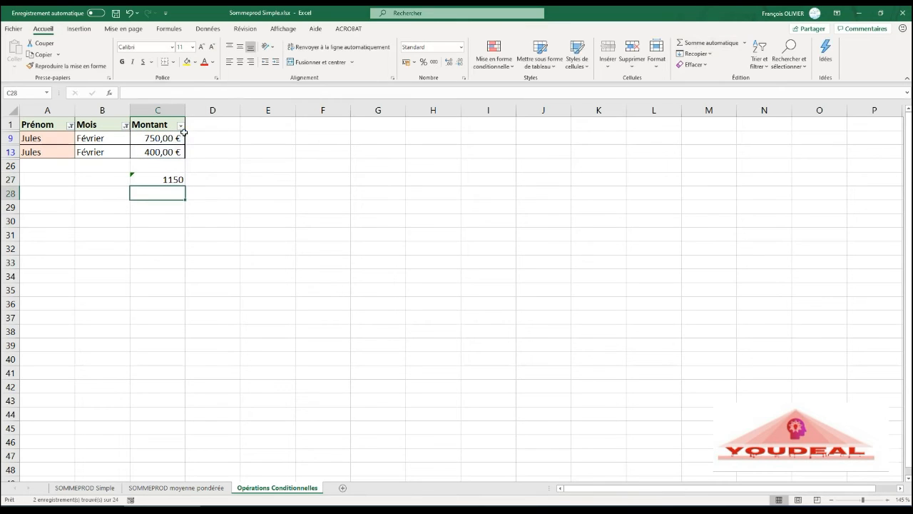
left_click(173, 179)
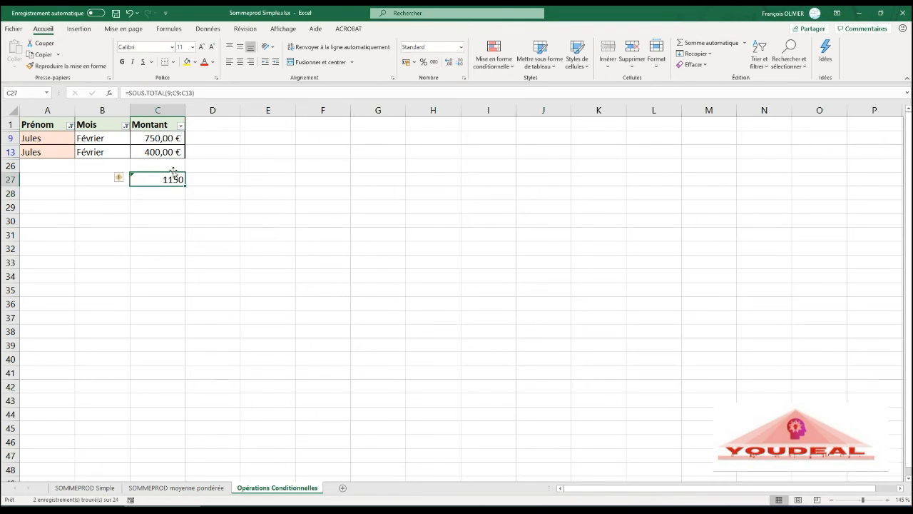
key("Delete")
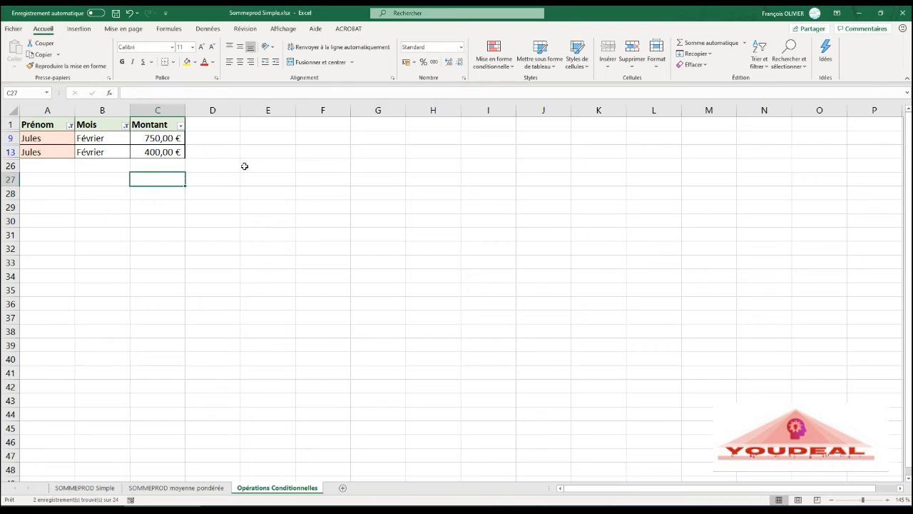
left_click(758, 61)
left_click(768, 132)
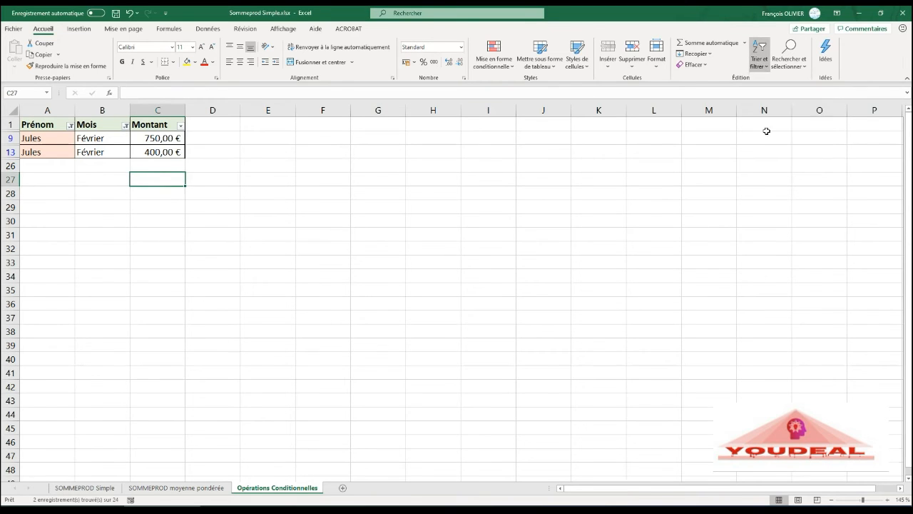
Step: Start a SOMMEPROD formula in J14 with a grouped condition testing A2:A25 against the first of the two names in the label
left_click(556, 303)
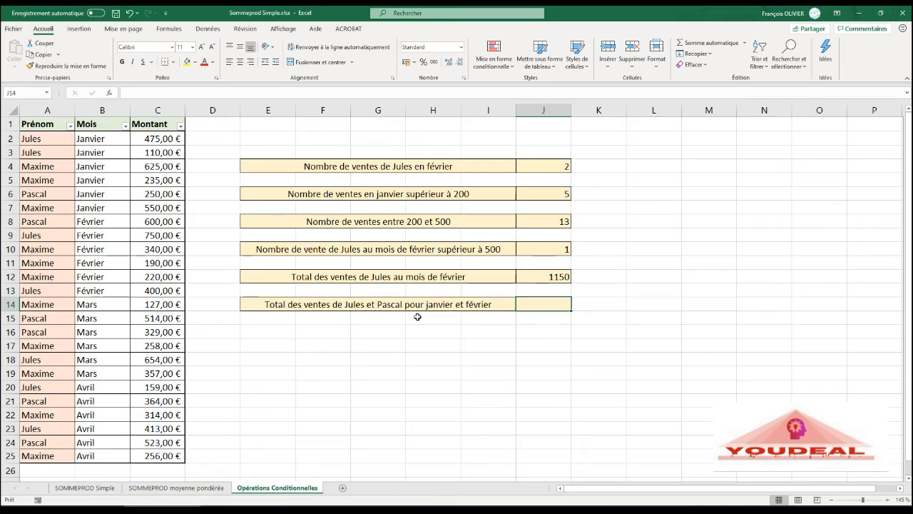
type("=somme")
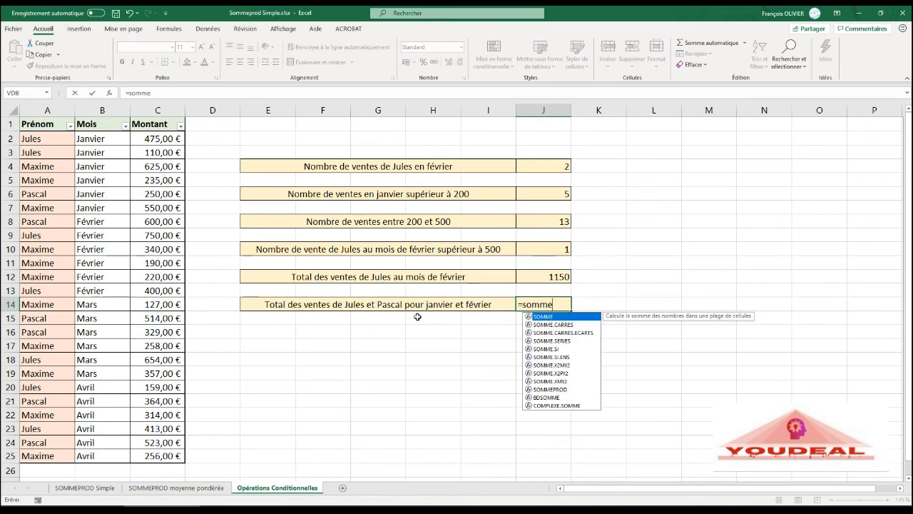
double_click(541, 387)
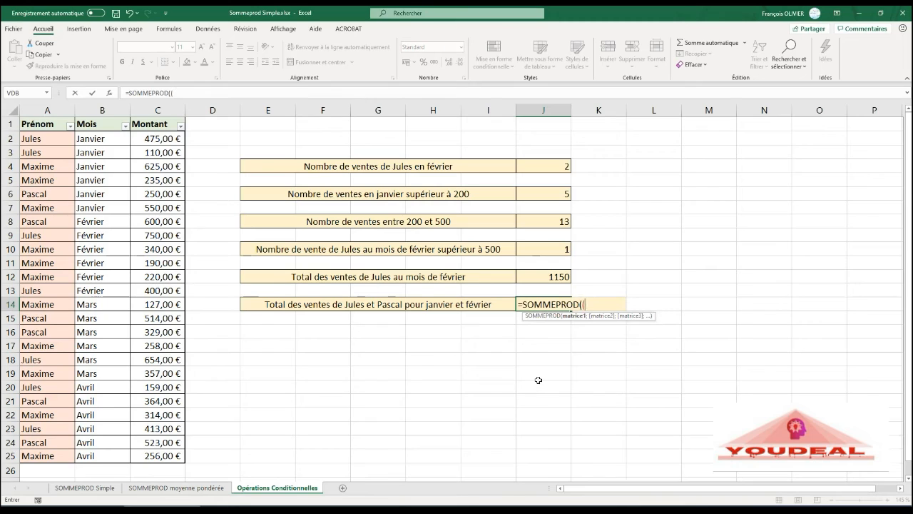
type("((")
left_click_drag(50, 140, 60, 453)
type("=")
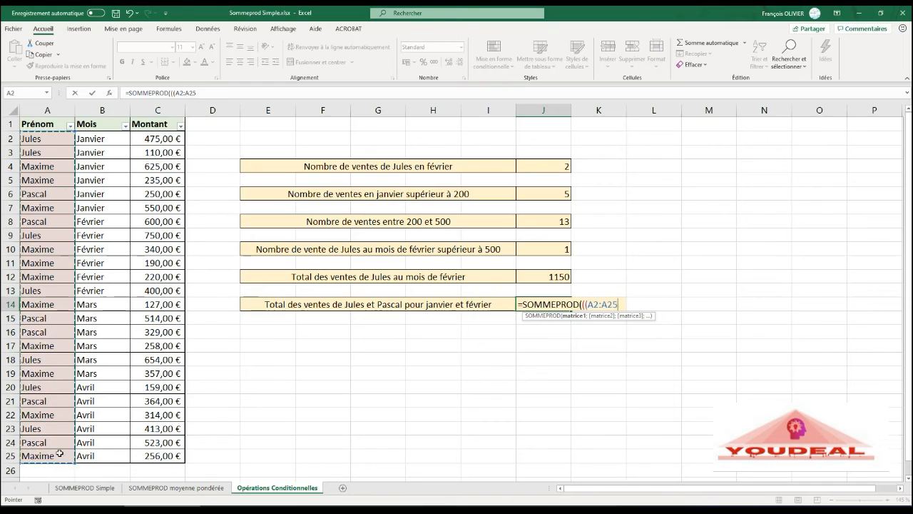
type("\"")
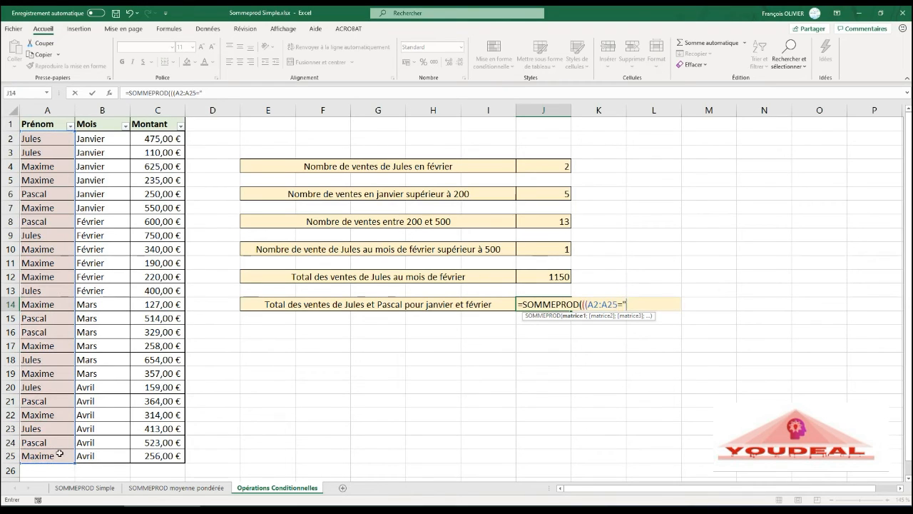
type("jules\"")
Step: Add with + an alternative condition testing A2:A25 against the second name in the J14 label, and close the name group
type("+(")
left_click_drag(60, 143, 40, 448)
type("=\"pascal")
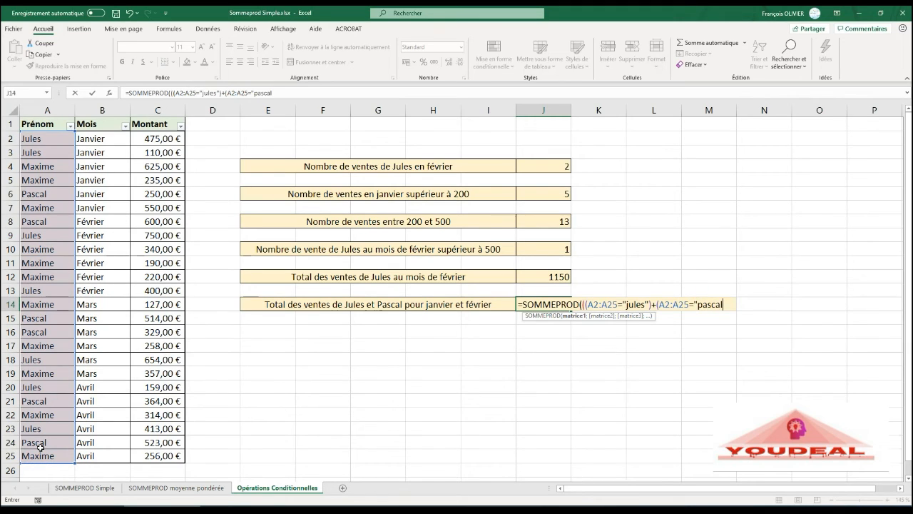
type("\"))*((")
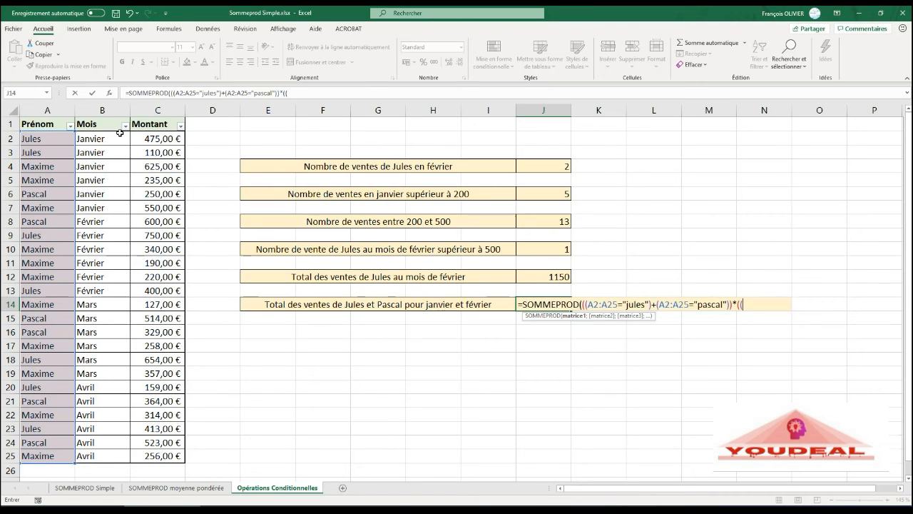
Step: Multiply the name group in J14 by a new month group beginning with the condition (B2:B25="janvier")
left_click(114, 137)
left_click_drag(113, 152, 103, 457)
type("=janvie")
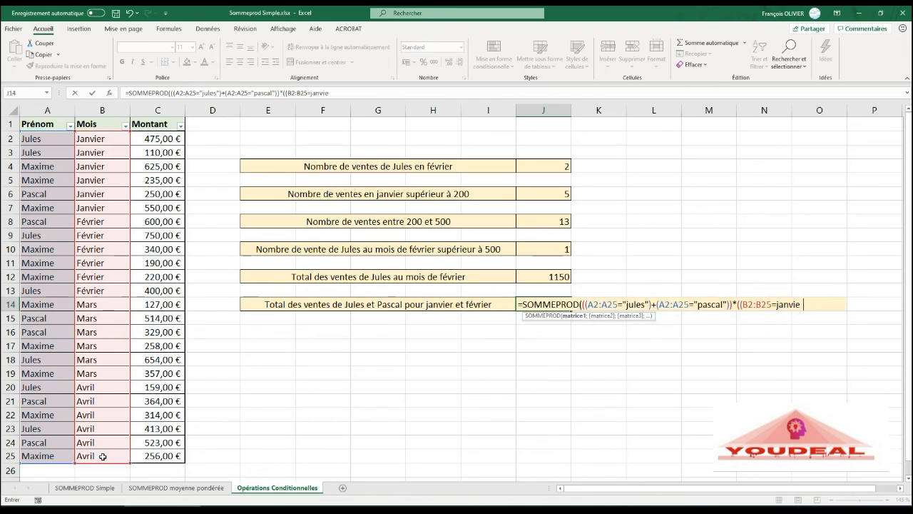
type("r")
key("BackSpace")
key("BackSpace")
key("BackSpace")
key("BackSpace")
key("BackSpace")
key("BackSpace")
key("BackSpace")
type("\"janvier\")+(")
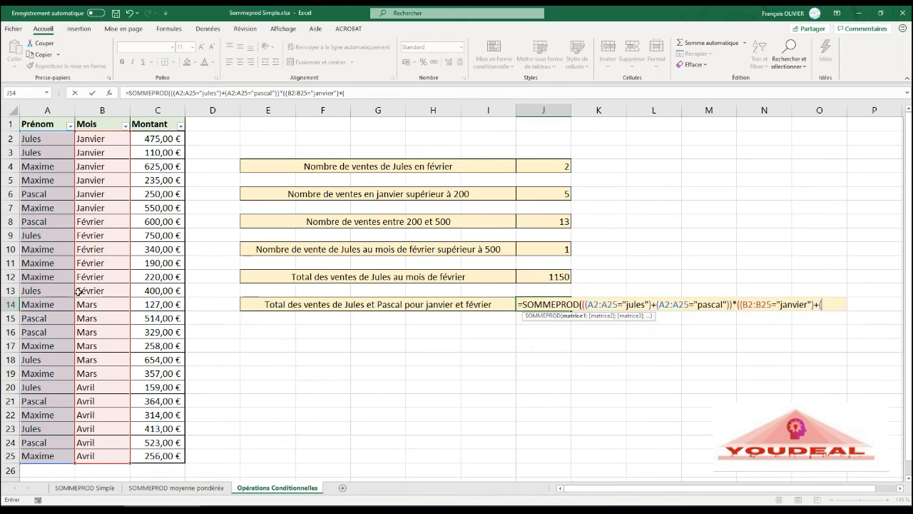
Step: Add with + the alternative condition (B2:B25="février") to the month group in J14 and close the group
left_click_drag(104, 138, 86, 449)
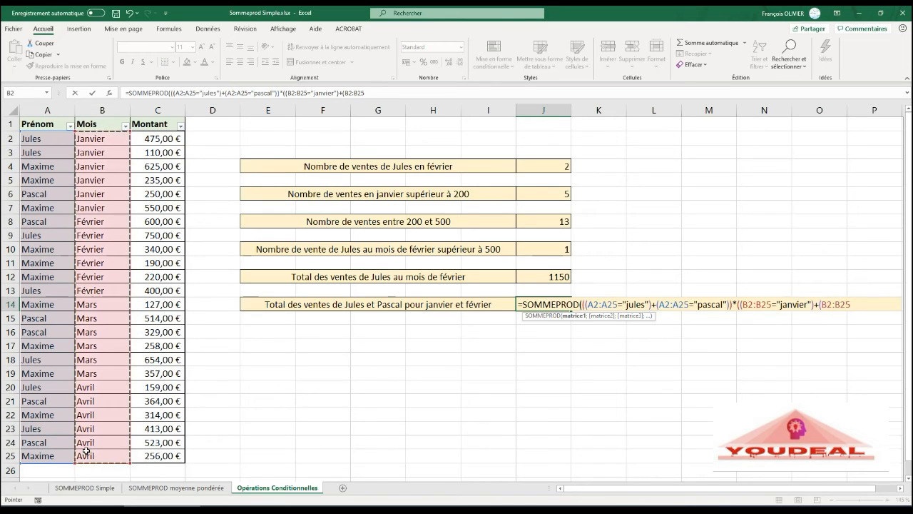
type("=\"fé")
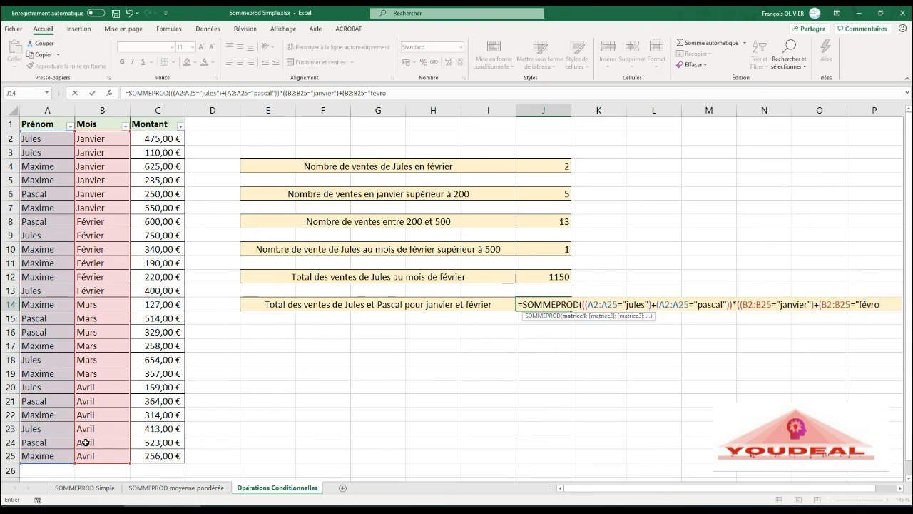
type("vrier\"))*(")
Step: Multiply the name and month groups in J14 by the amounts (C2:C25) and complete the SOMMEPROD formula
left_click_drag(156, 139, 156, 455)
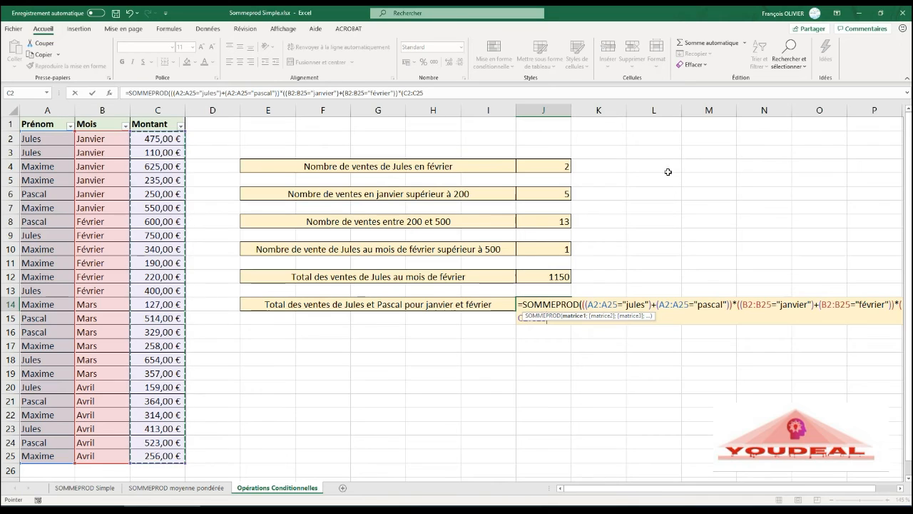
type(")")
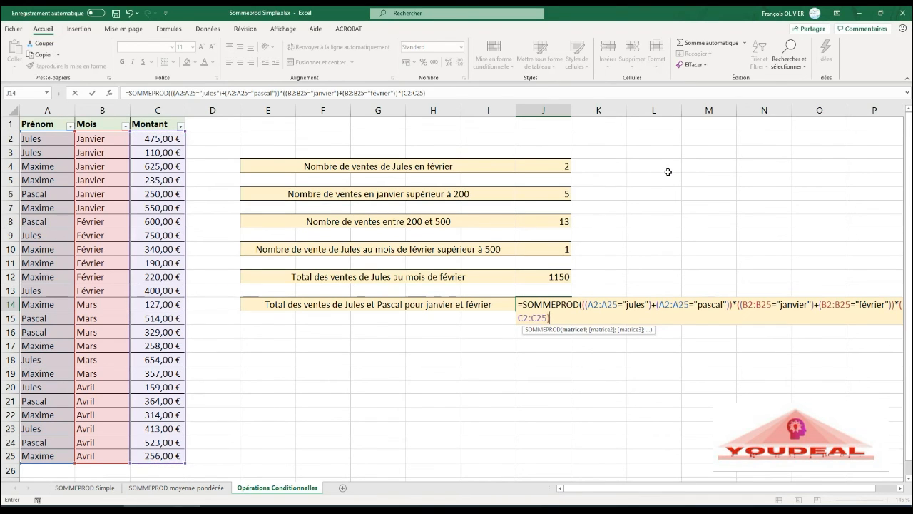
type(")")
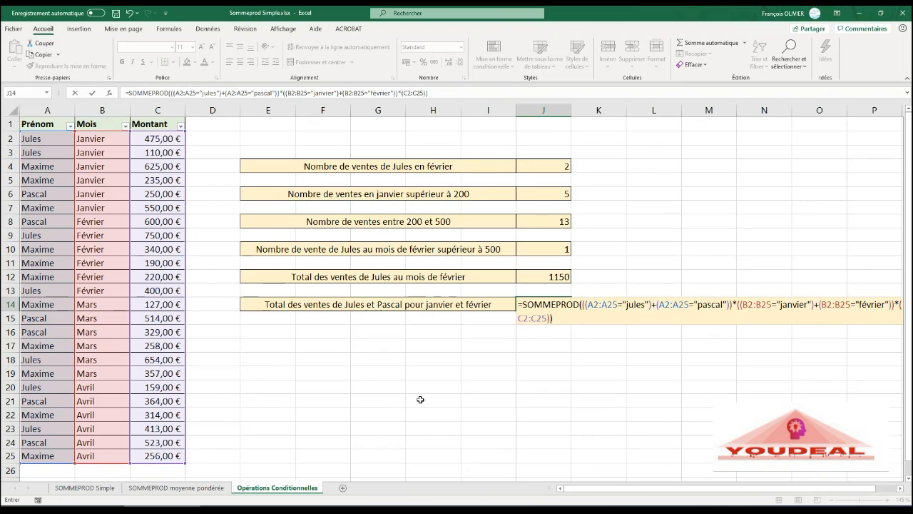
key("Return")
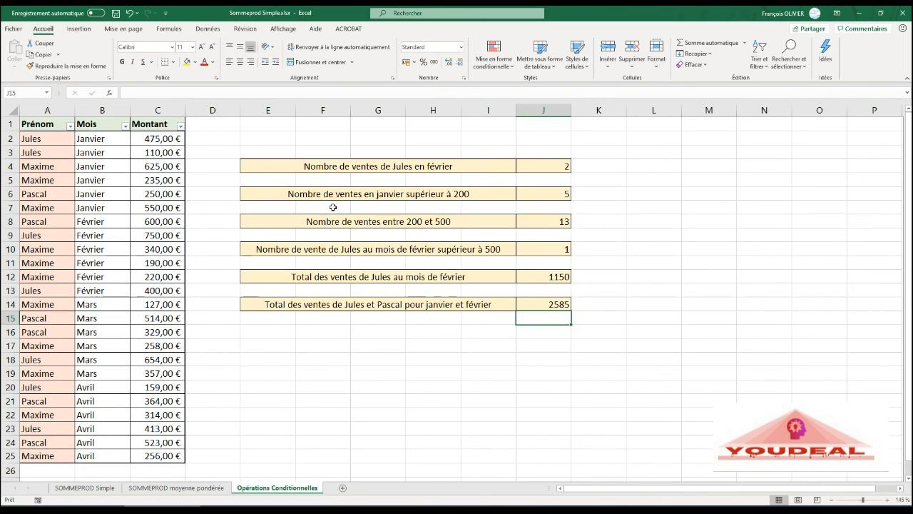
Step: Filter the table to the two first names in the J14 label and to the months Janvier and Février
left_click(70, 126)
left_click(30, 244)
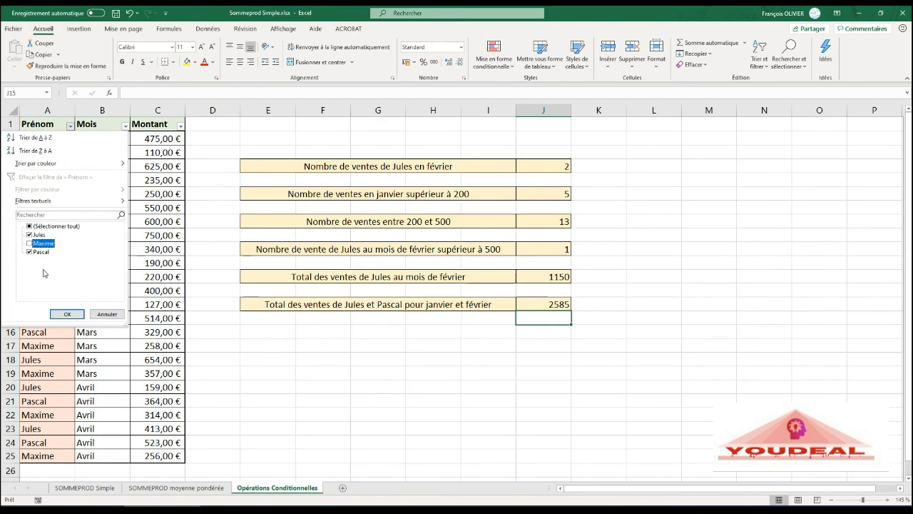
left_click(63, 314)
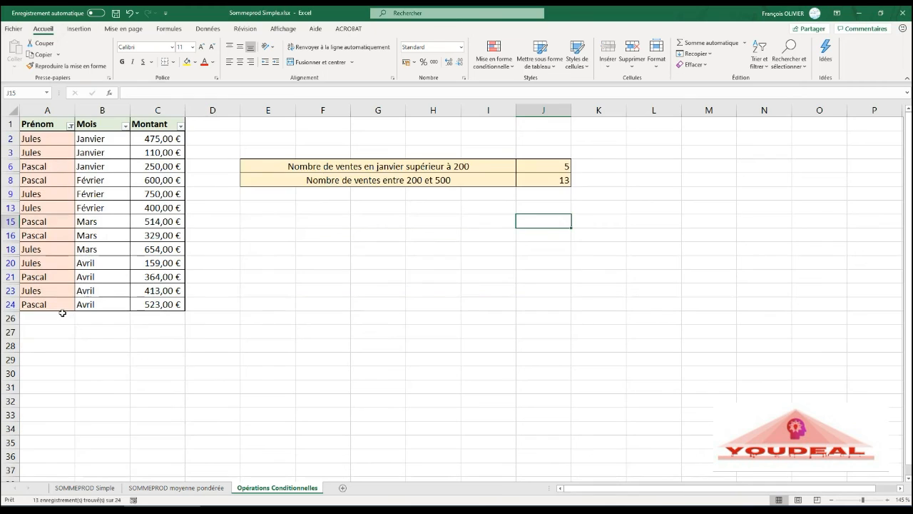
left_click(125, 126)
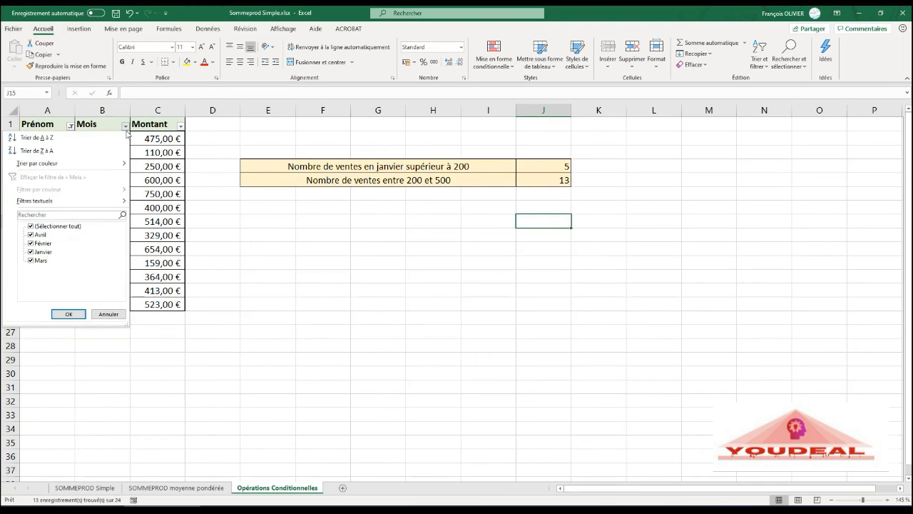
left_click(31, 235)
left_click(31, 262)
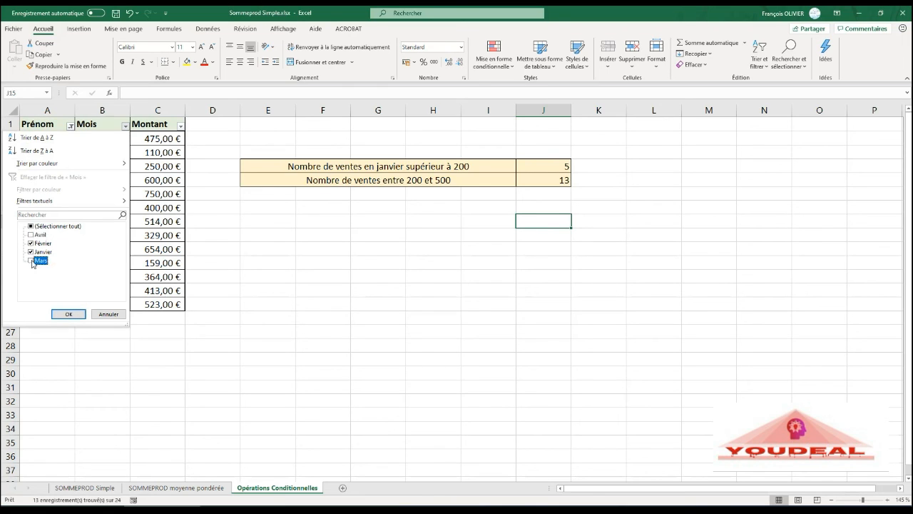
left_click(67, 315)
Step: Subtotal the filtered amounts in C27 to check the J14 total, and clear the table's filters
left_click(151, 236)
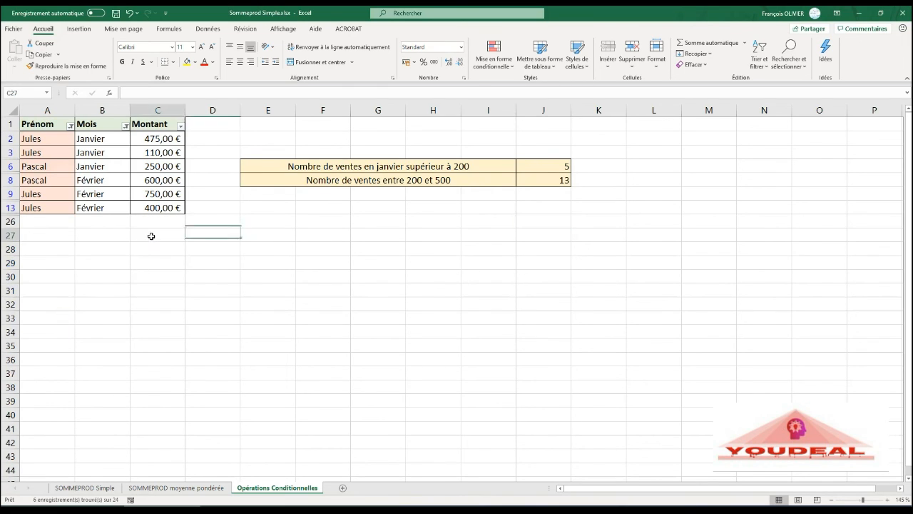
left_click(711, 43)
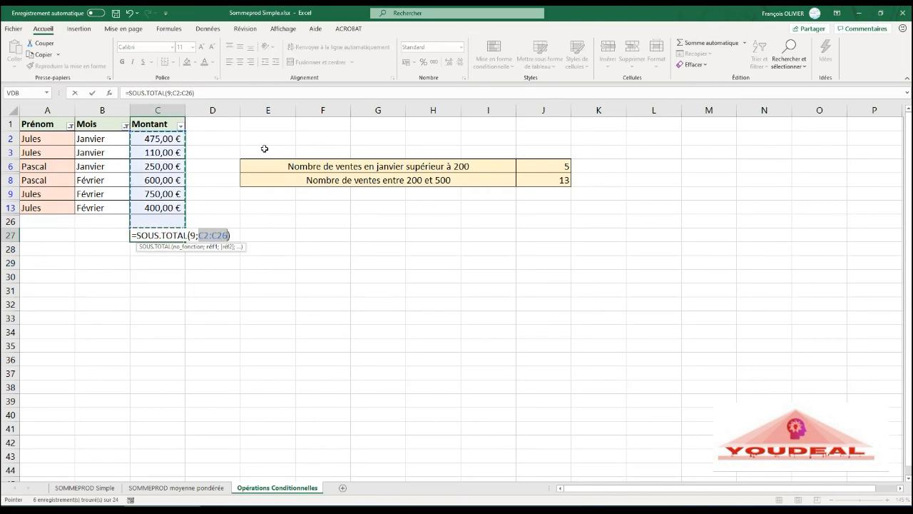
left_click(170, 139)
mouse_move(170, 138)
left_mouse_down()
mouse_move(169, 179)
mouse_move(181, 195)
mouse_move(174, 212)
left_mouse_up()
key("Return")
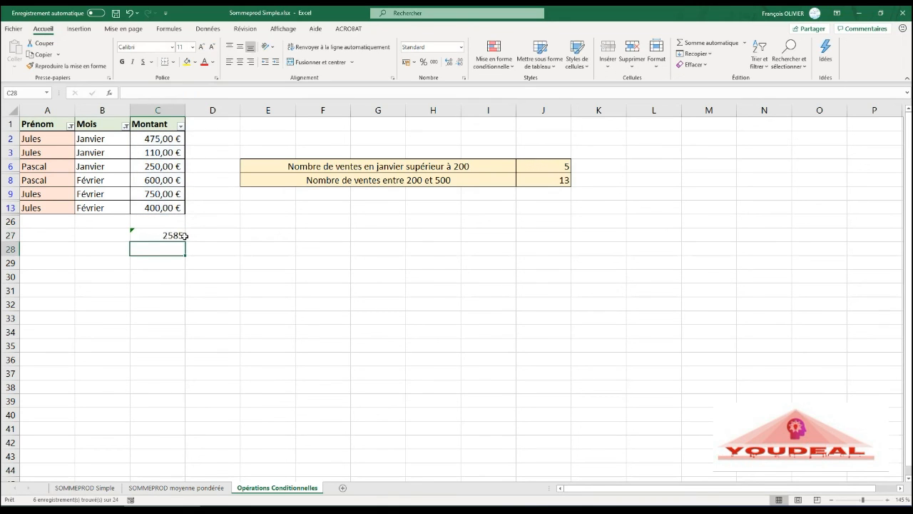
left_click(755, 65)
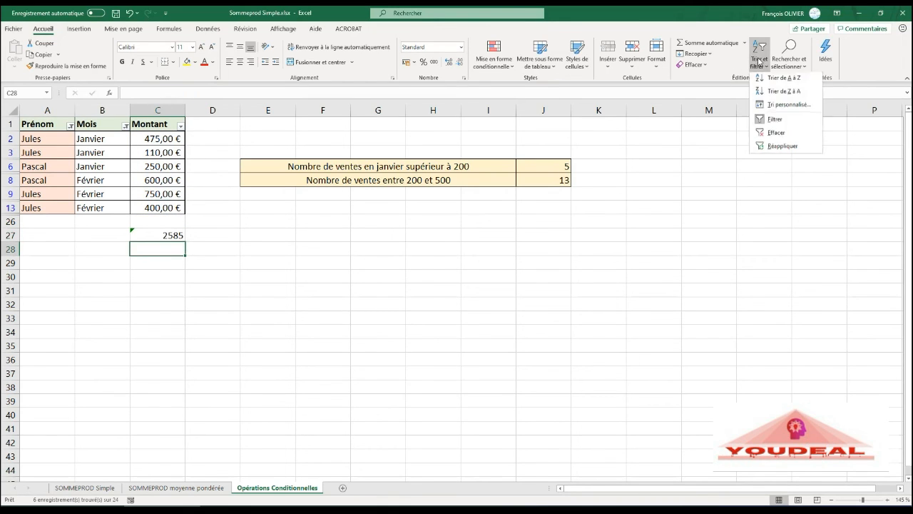
left_click(769, 137)
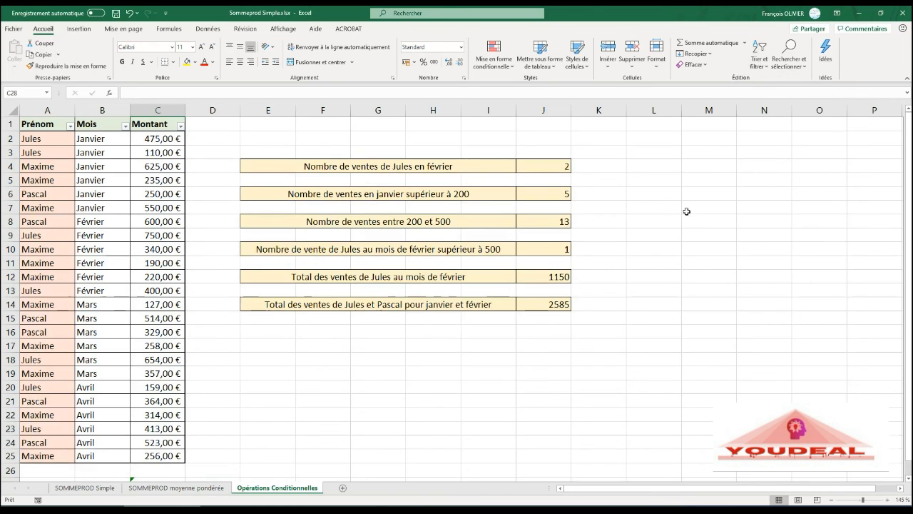
Step: Review the complete SOMMEPROD formula in J14 with its referenced ranges, and leave the cell without changes
left_click(553, 305)
double_click(558, 305)
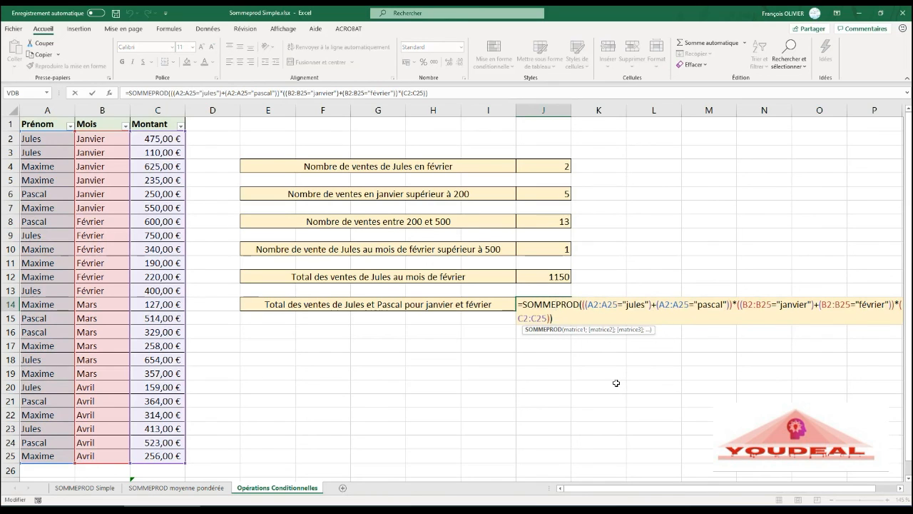
key("Return")
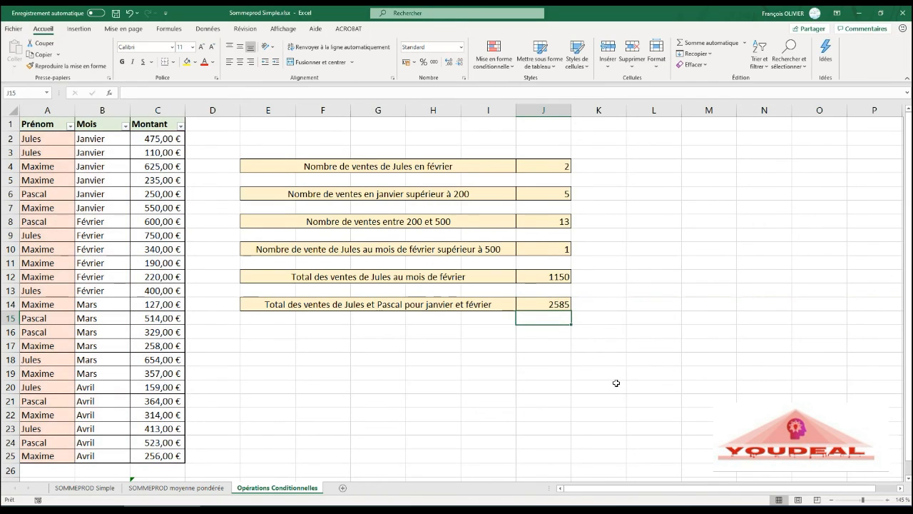